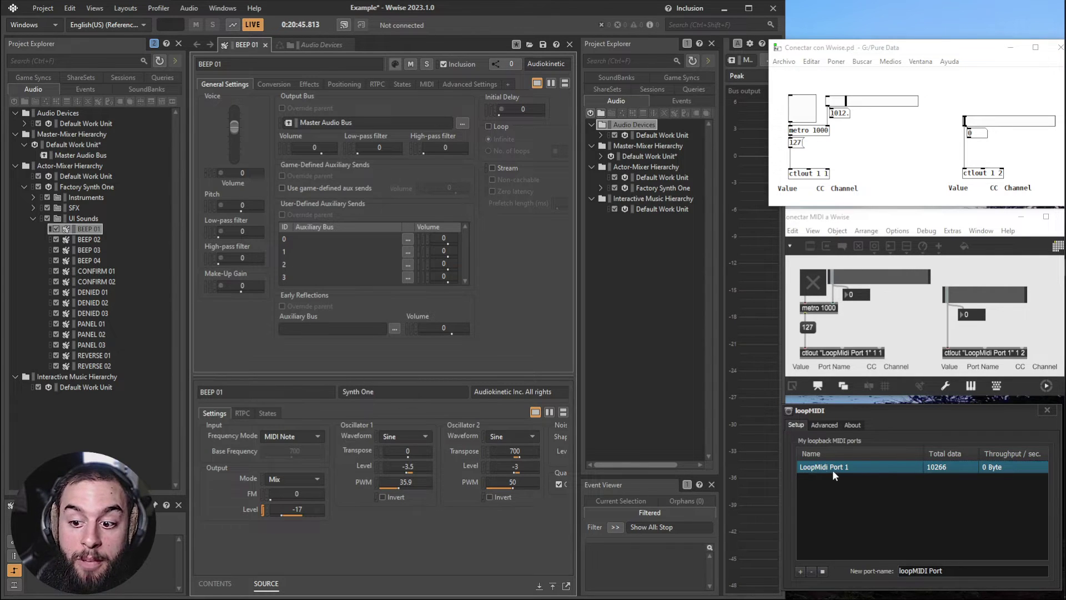
- Check the input and output devices in Pure Data's MIDI configuration, accept it, and return to Wwise
click(916, 321)
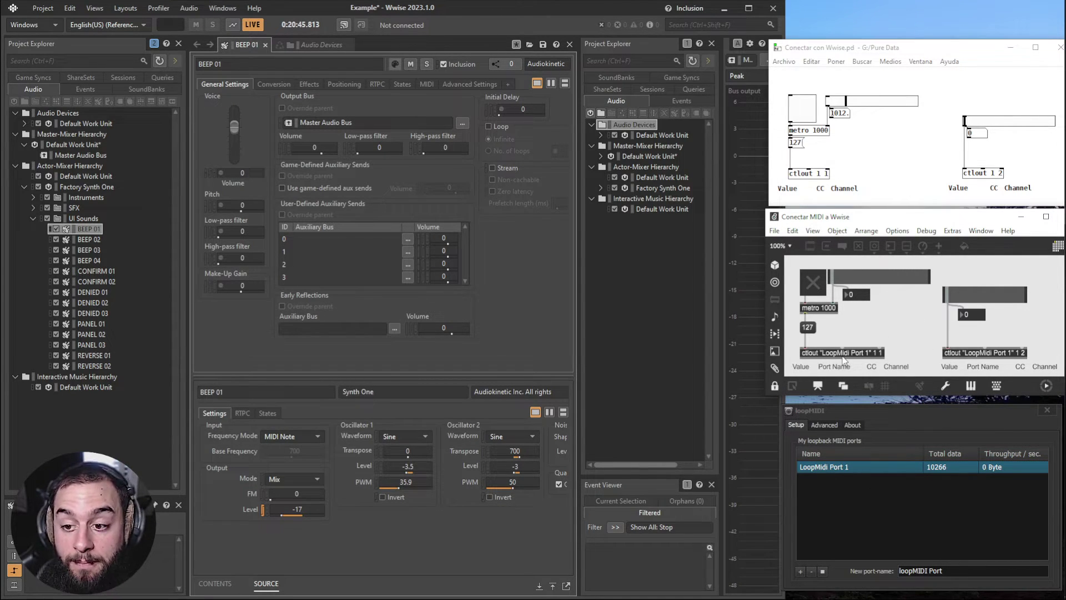
click(886, 172)
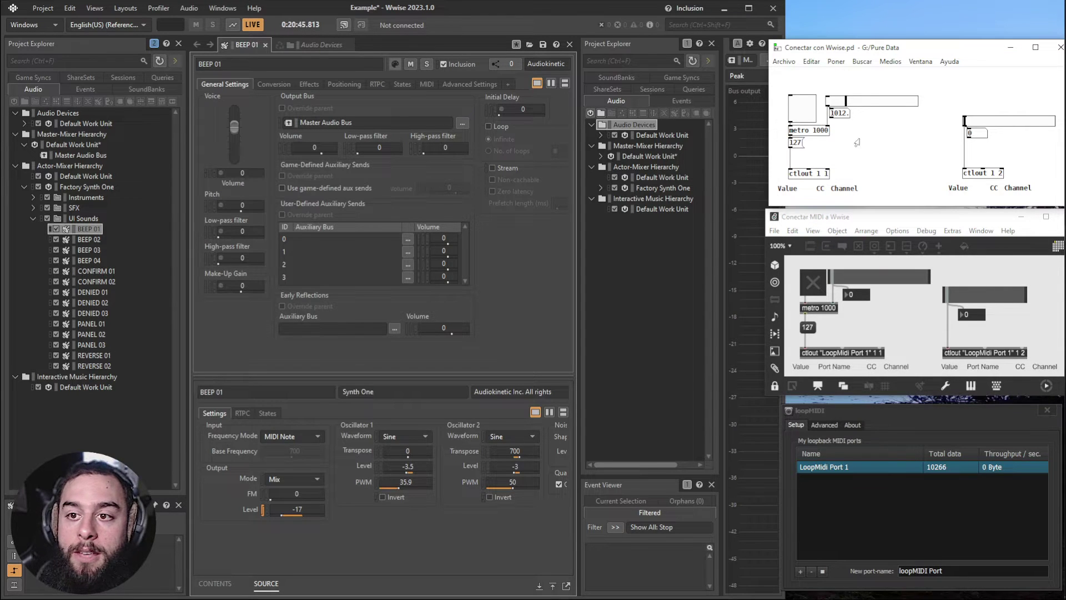
click(891, 62)
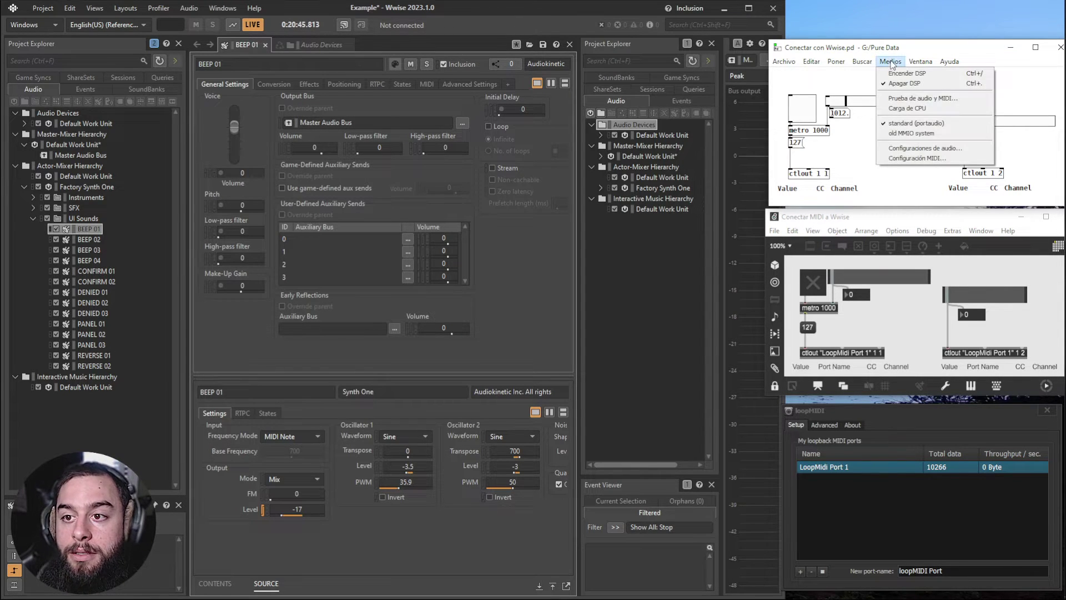
click(920, 158)
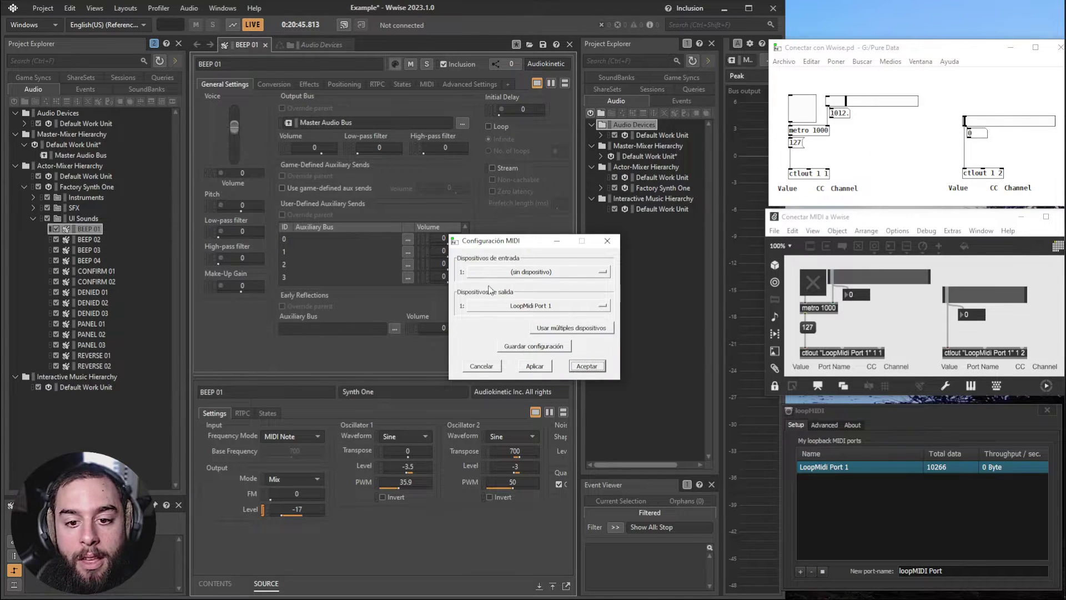
click(588, 366)
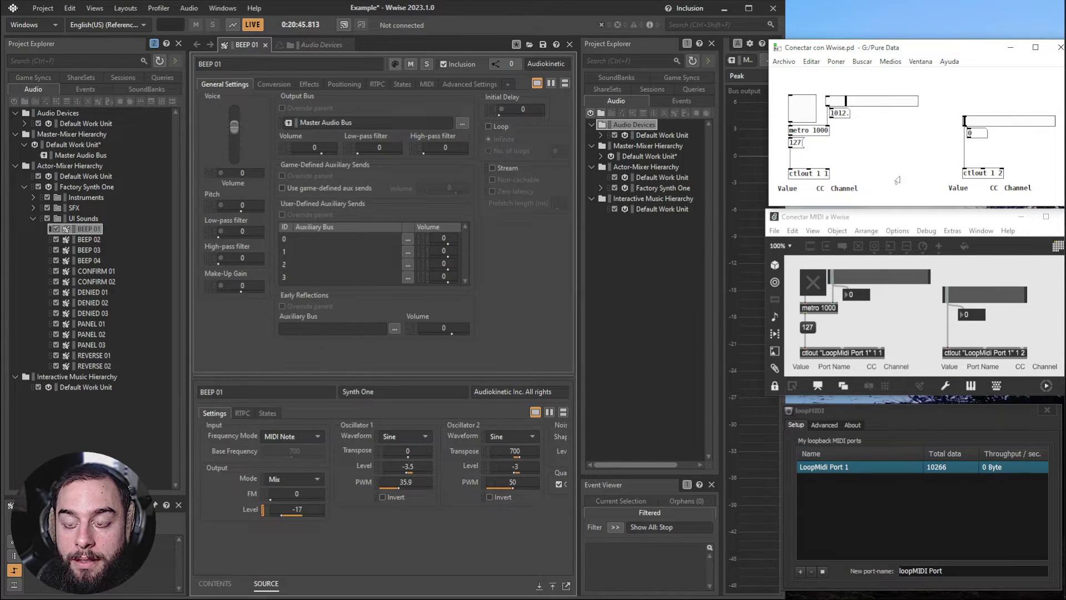
click(912, 314)
click(531, 331)
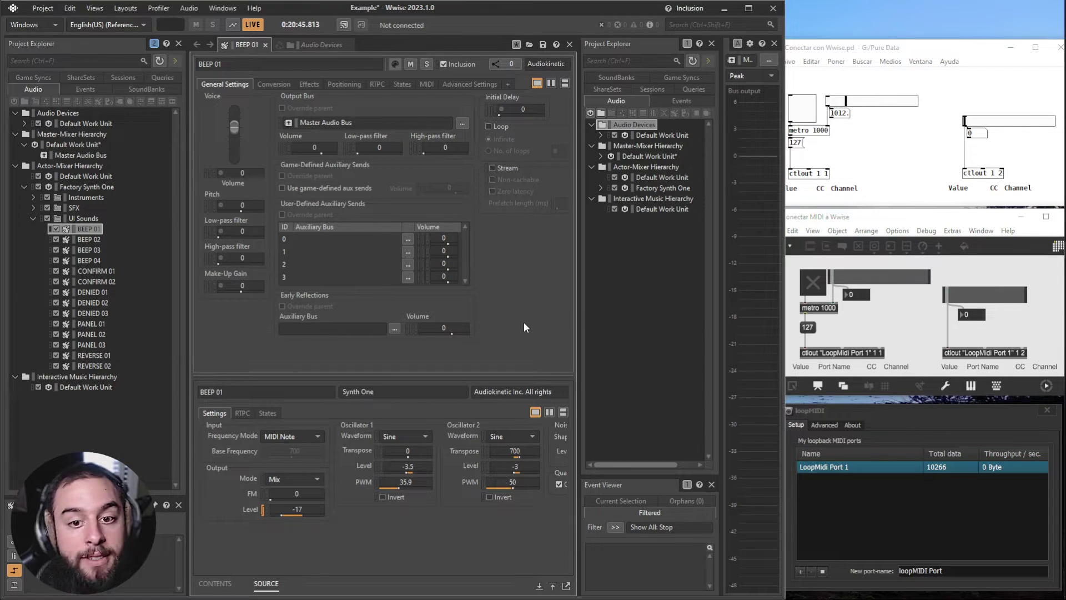
- Add a control surface device named Pd-Max that receives from LoopMidi Port 1
click(42, 9)
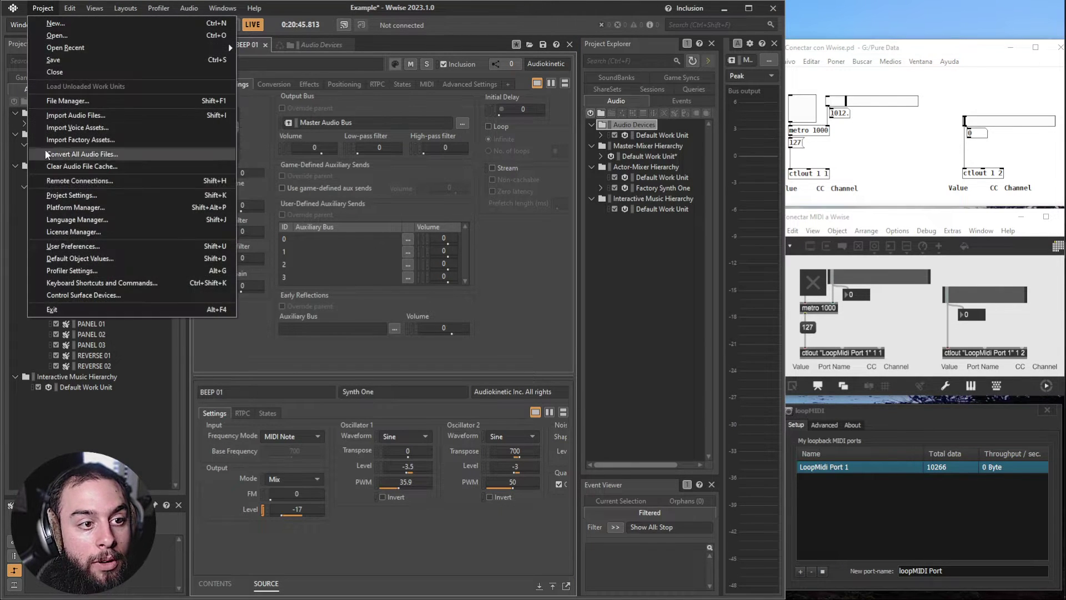
click(83, 295)
click(302, 361)
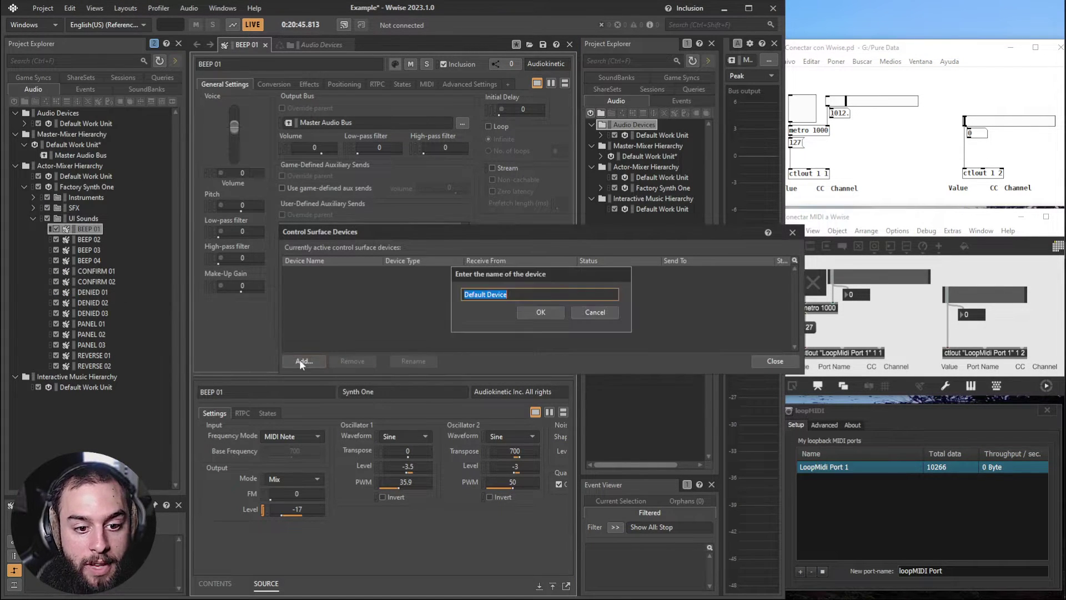
text(Pd-Max)
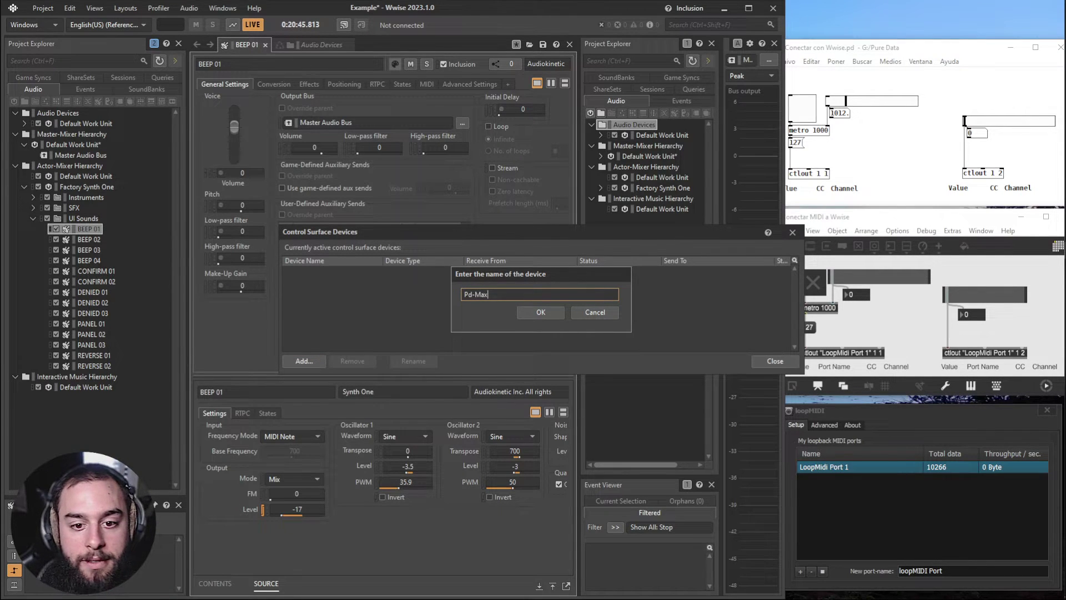
key(Return)
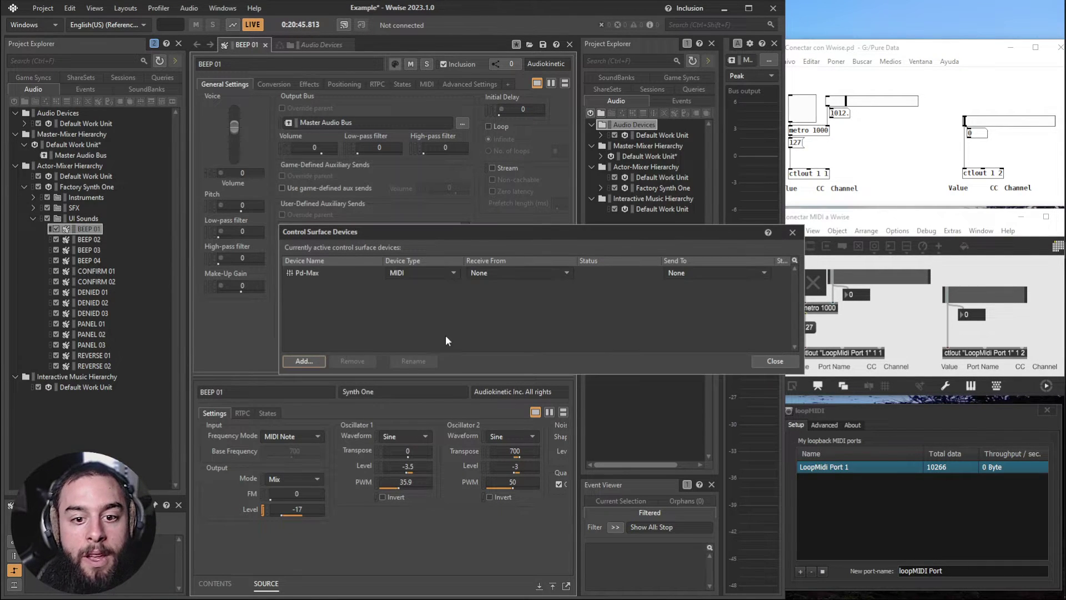
click(547, 278)
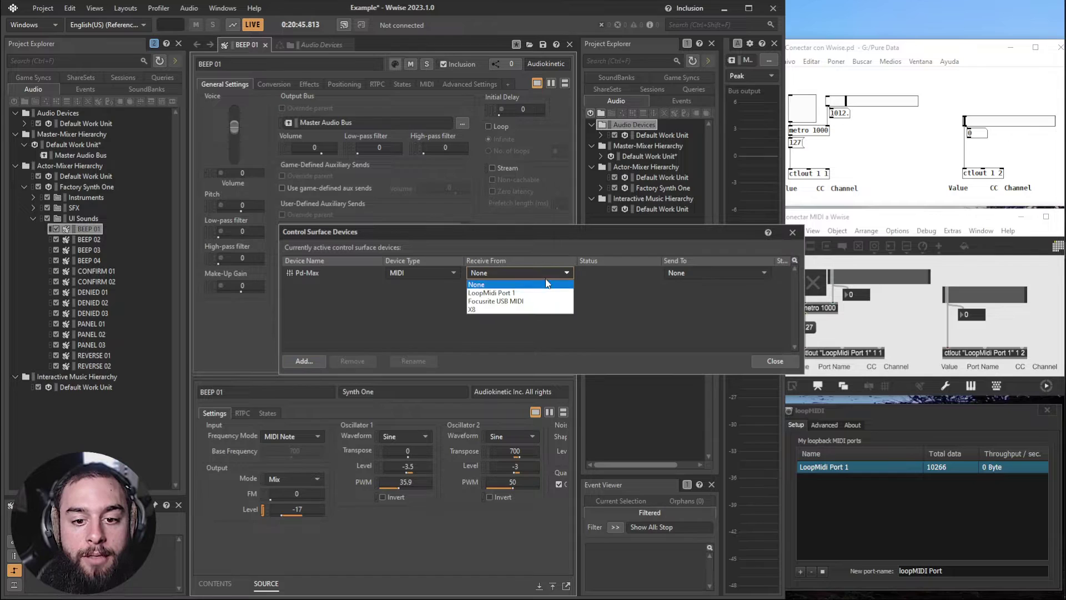
click(522, 294)
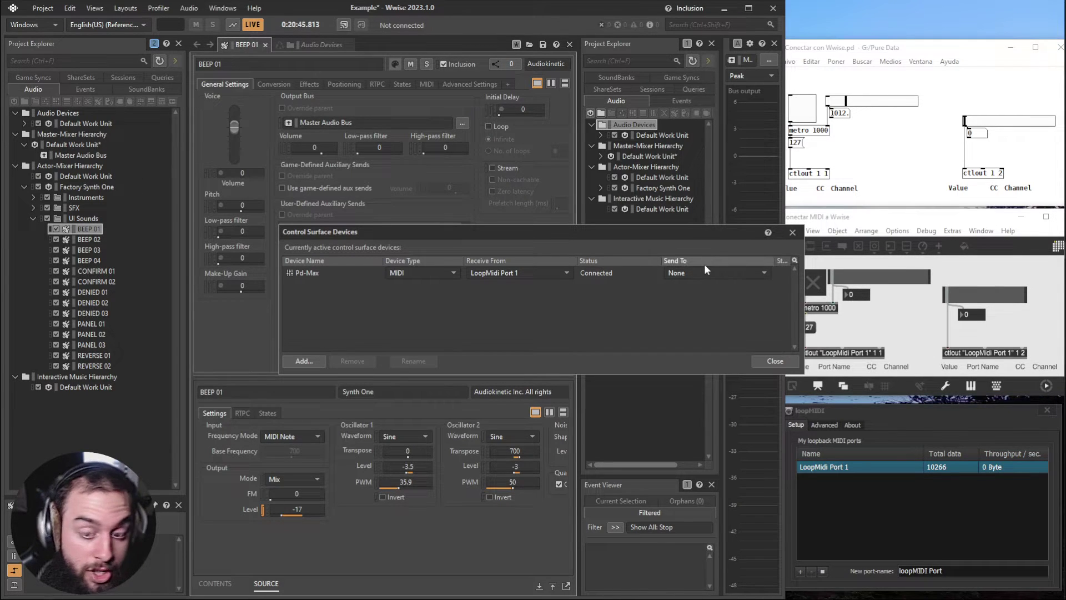
click(775, 361)
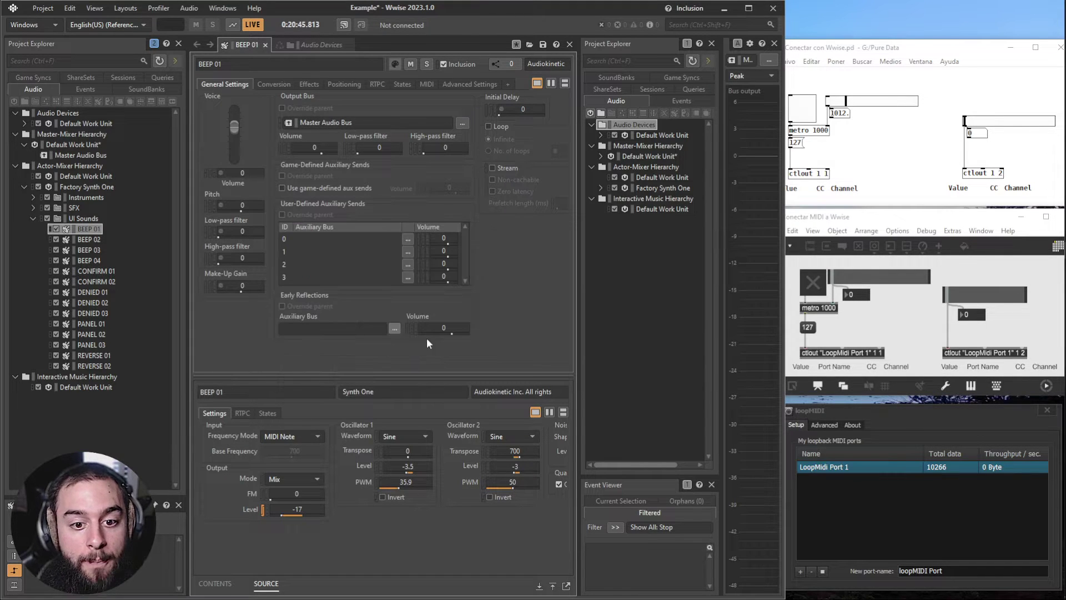
- Create a control surface session named Pd-Max in the Default Work Unit under Control Surface Sessions
click(122, 77)
click(77, 165)
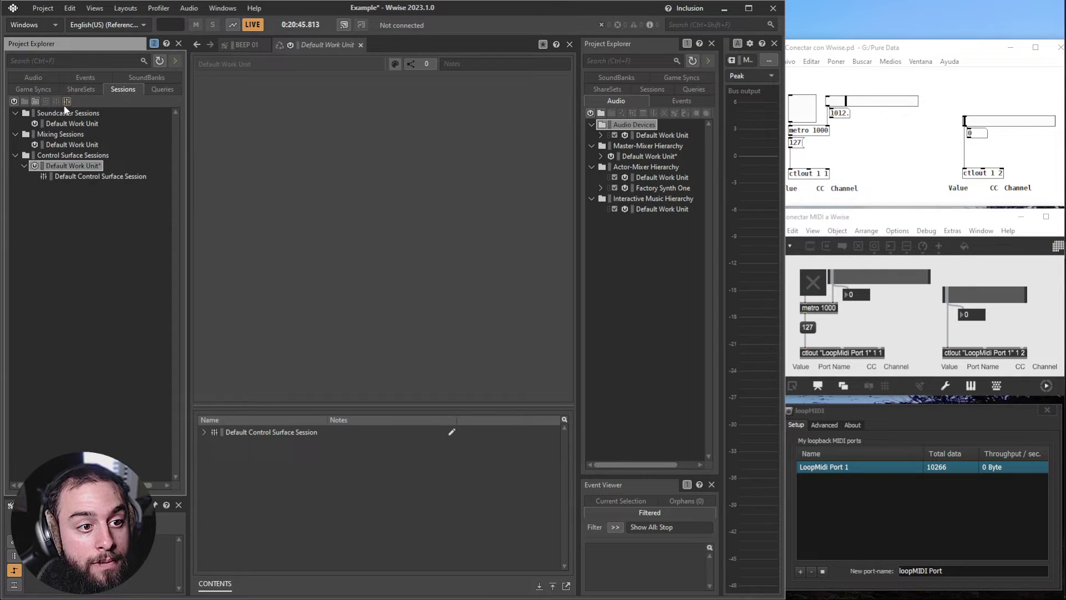
click(67, 101)
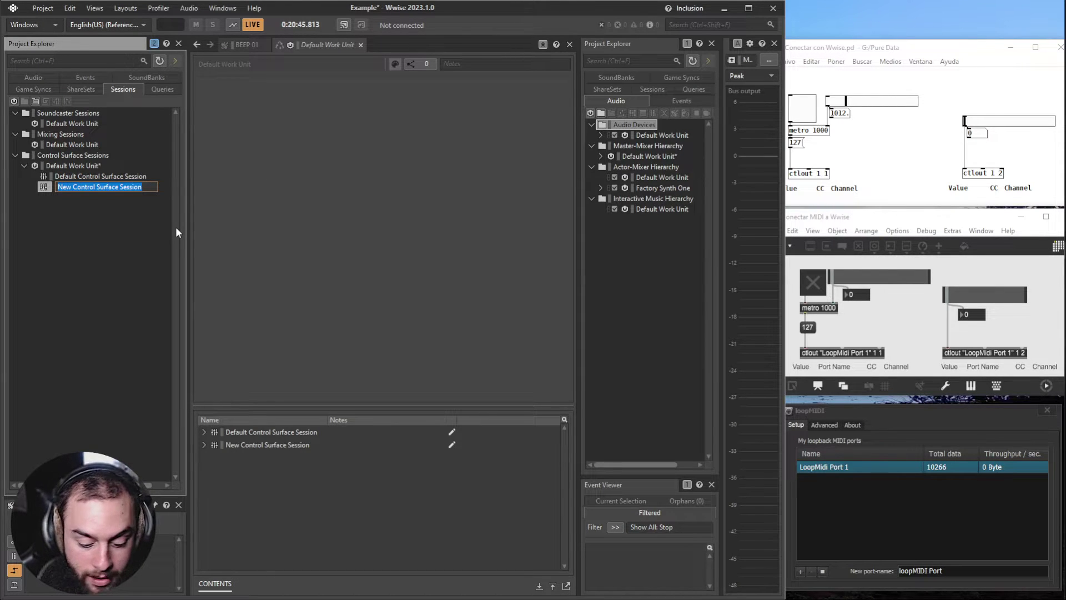
text(Pd-Max)
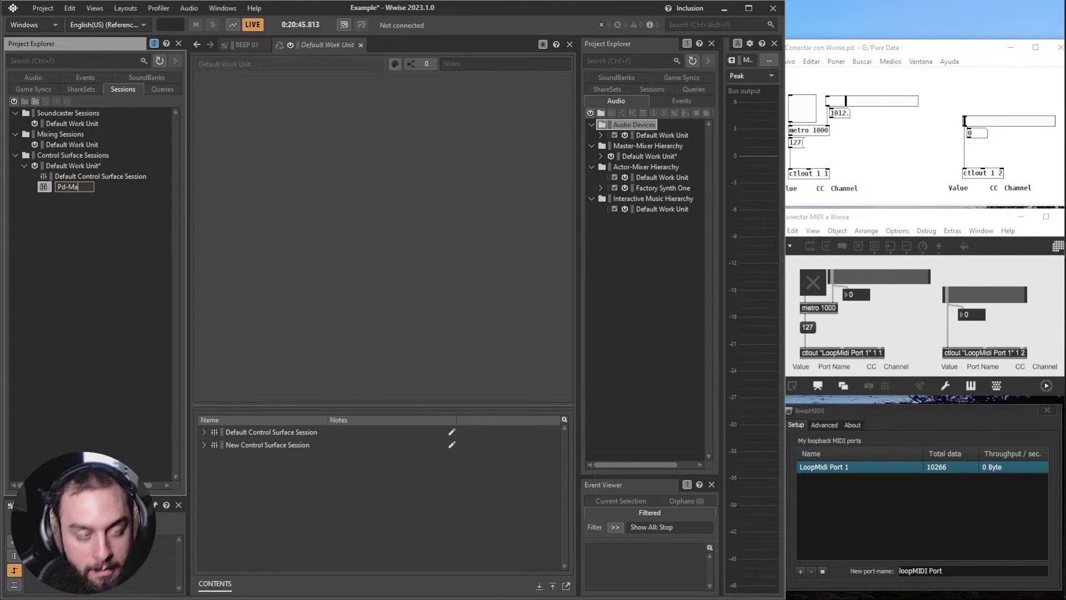
key(Return)
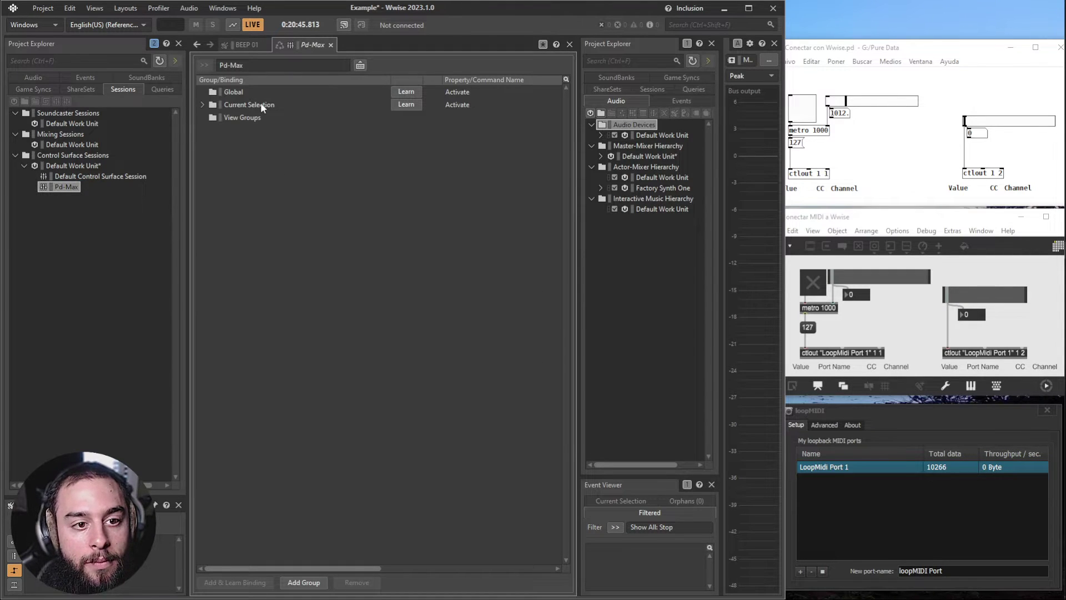
- Change the command of the binding under Current Selection to the object command Play/Stop
click(202, 104)
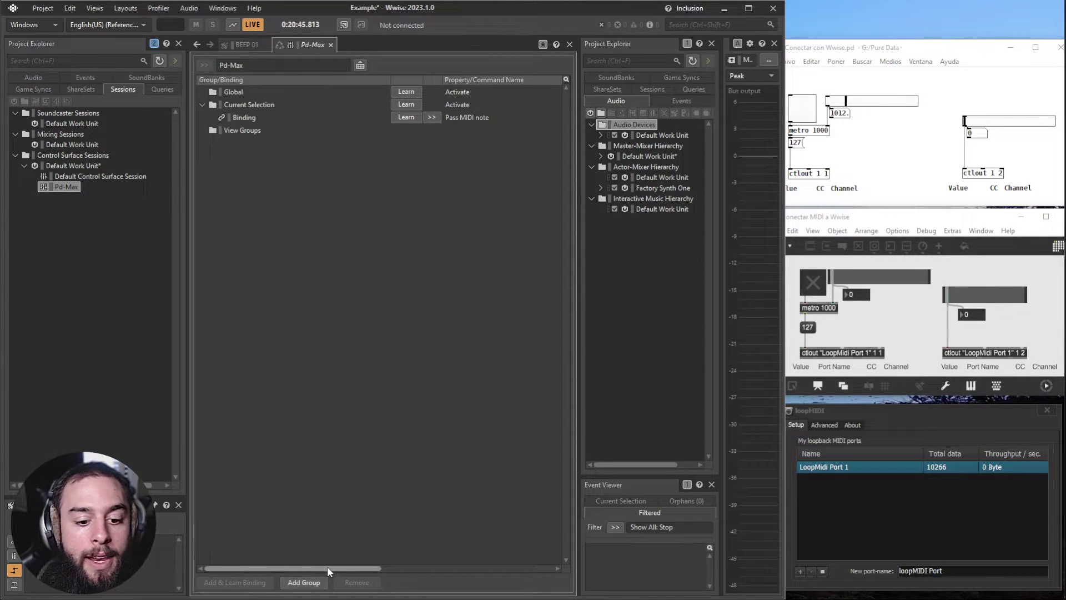
drag(327, 568, 377, 568)
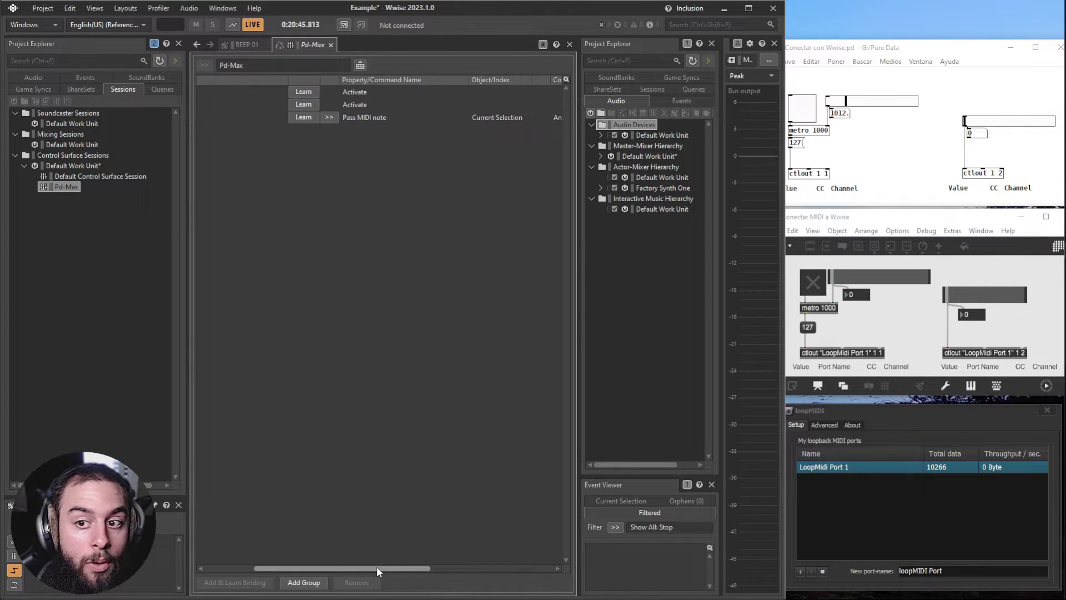
click(846, 179)
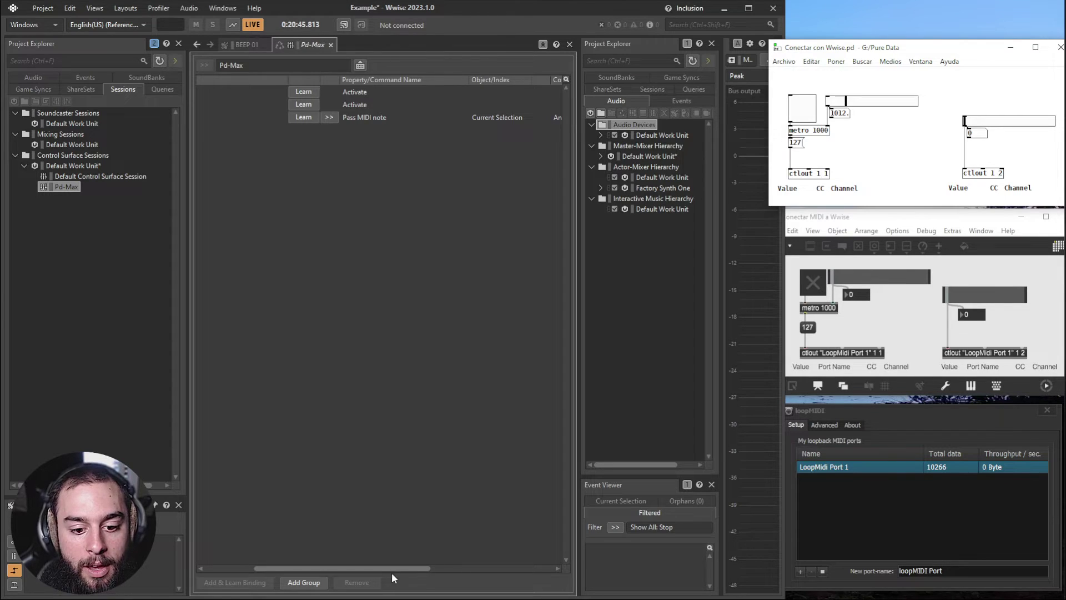
drag(392, 568, 411, 568)
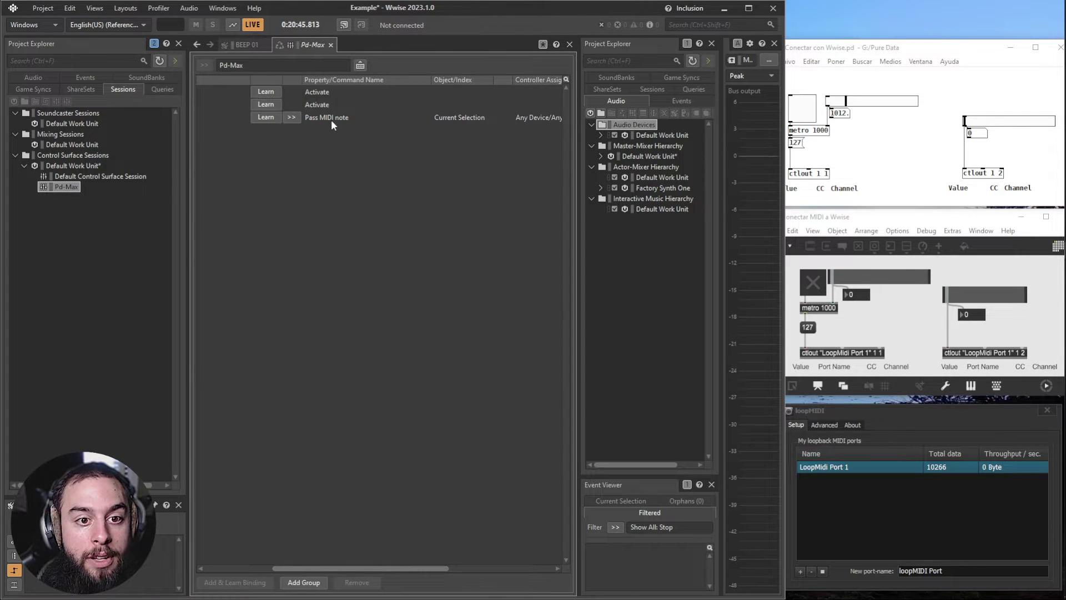
click(292, 118)
mouse_move(387, 132)
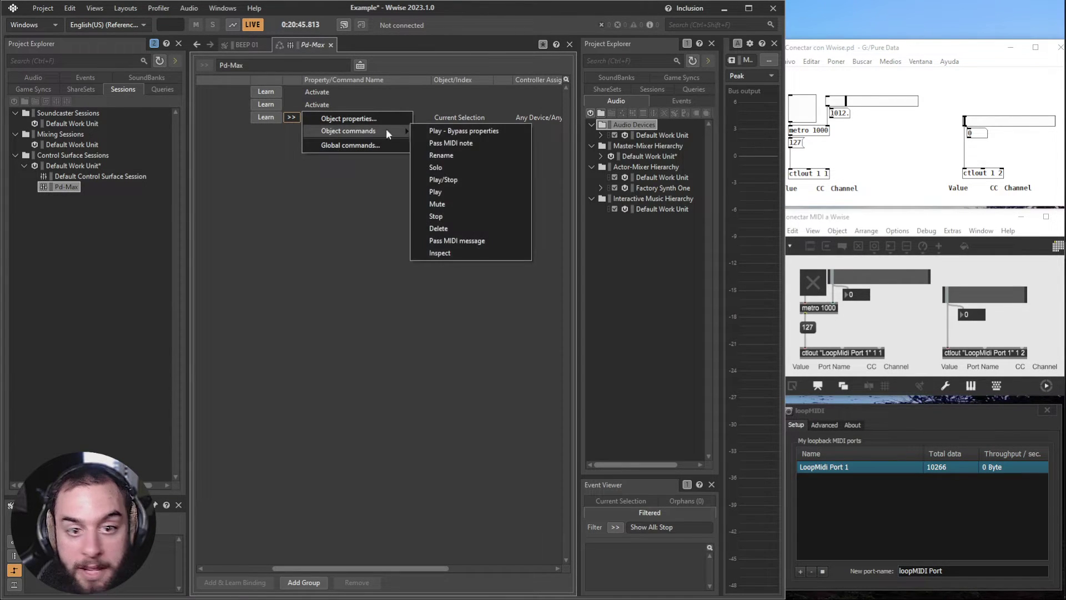
click(463, 179)
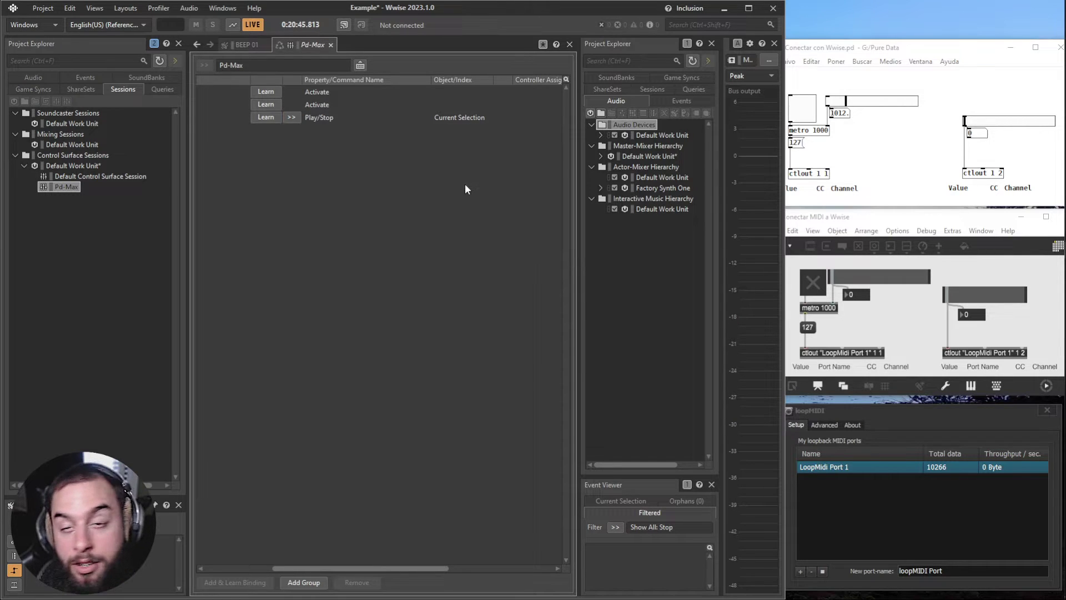
- Make the Play/Stop binding learn CC 1 on channel 1 by switching on the metro toggle in the Pure Data patch
drag(368, 566, 326, 566)
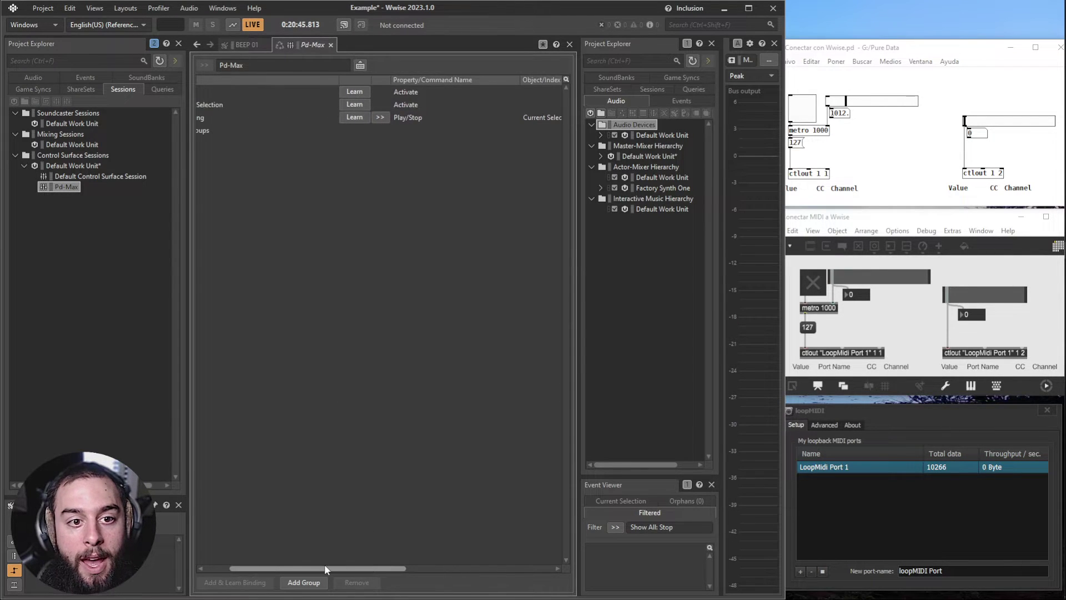
click(354, 118)
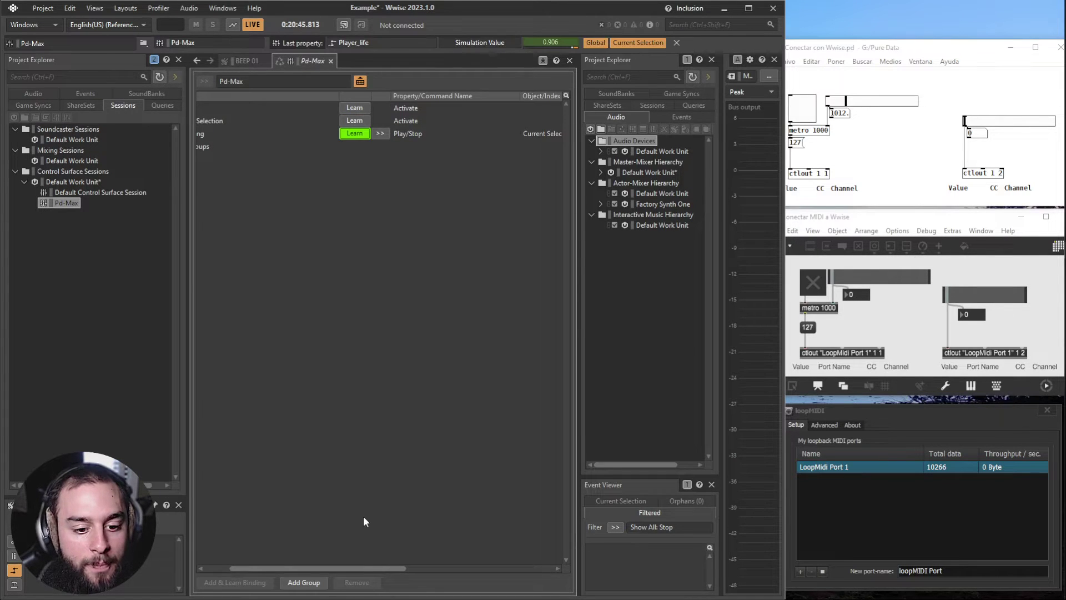
drag(357, 565, 499, 569)
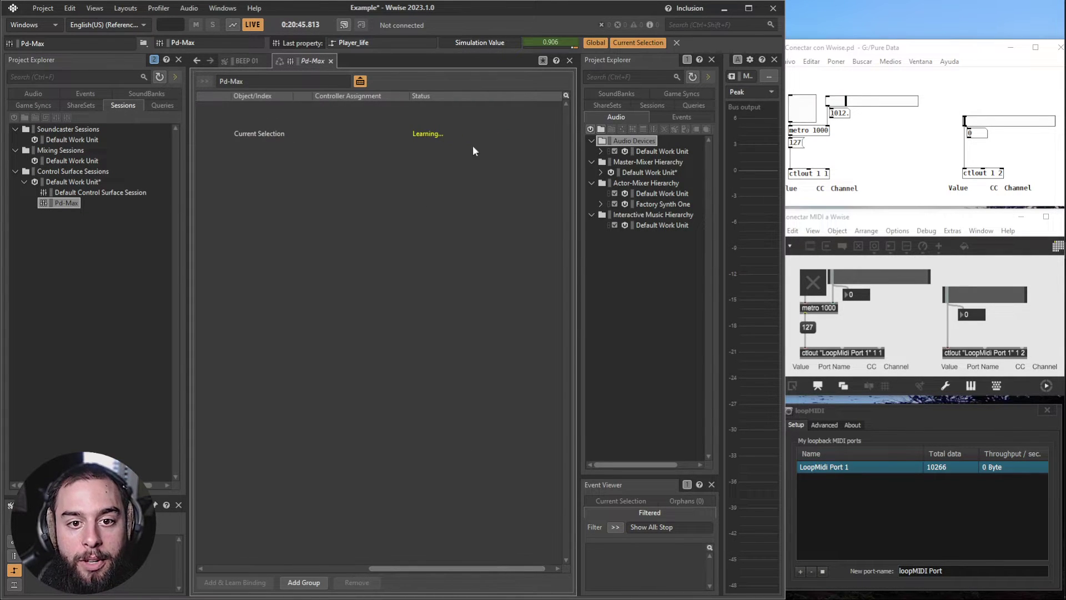
click(864, 166)
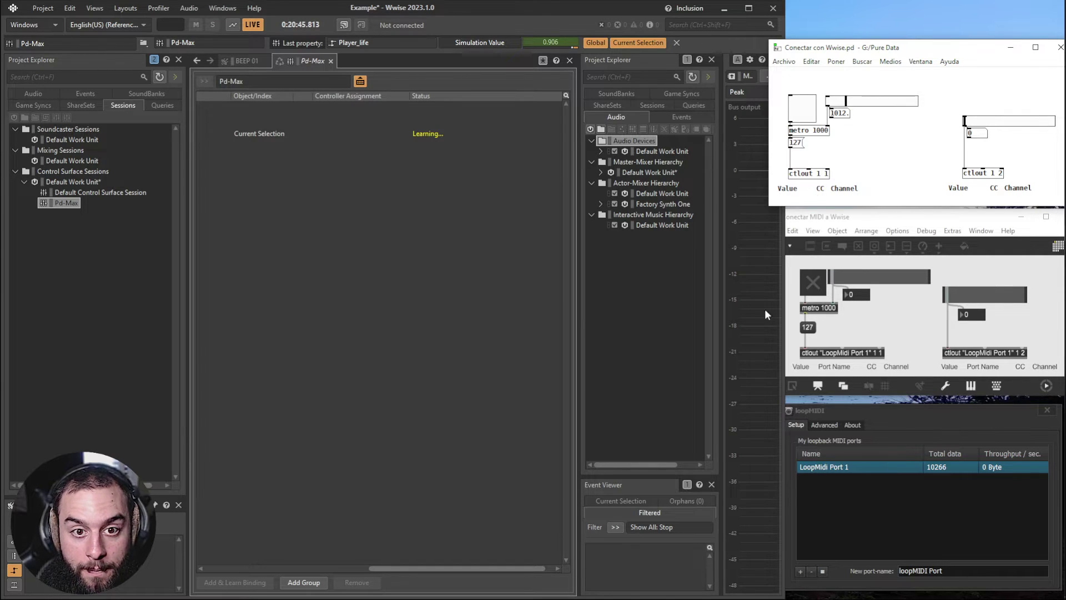
click(802, 115)
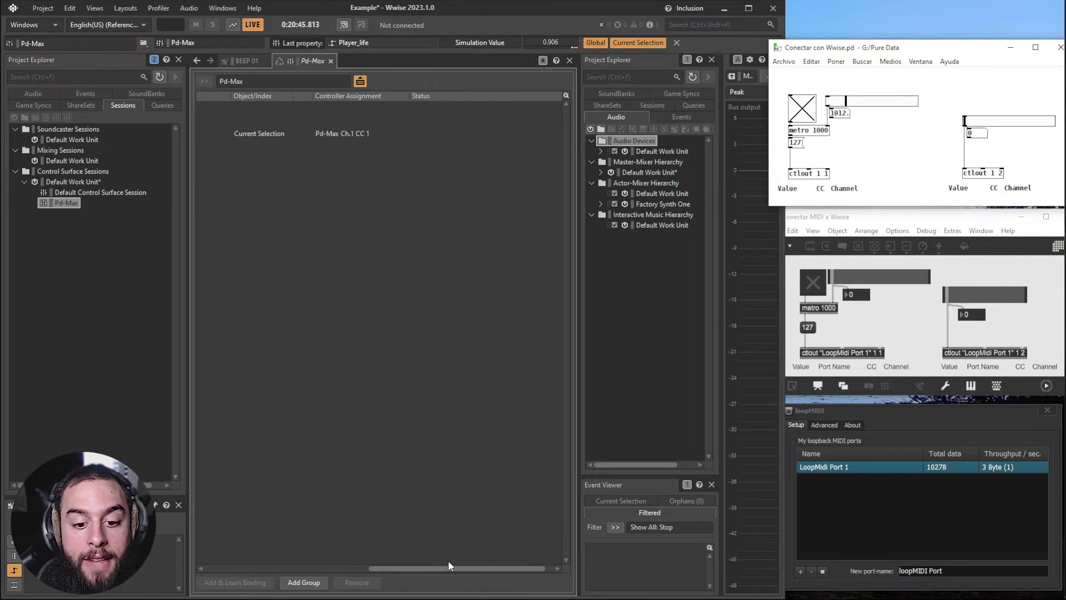
drag(448, 564, 373, 567)
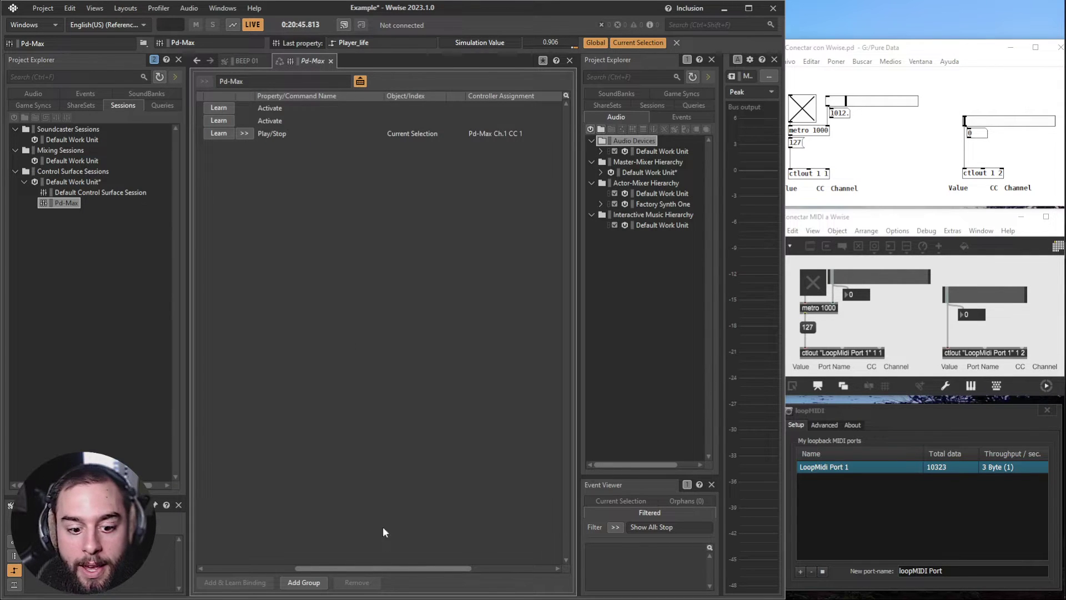
drag(387, 569, 297, 569)
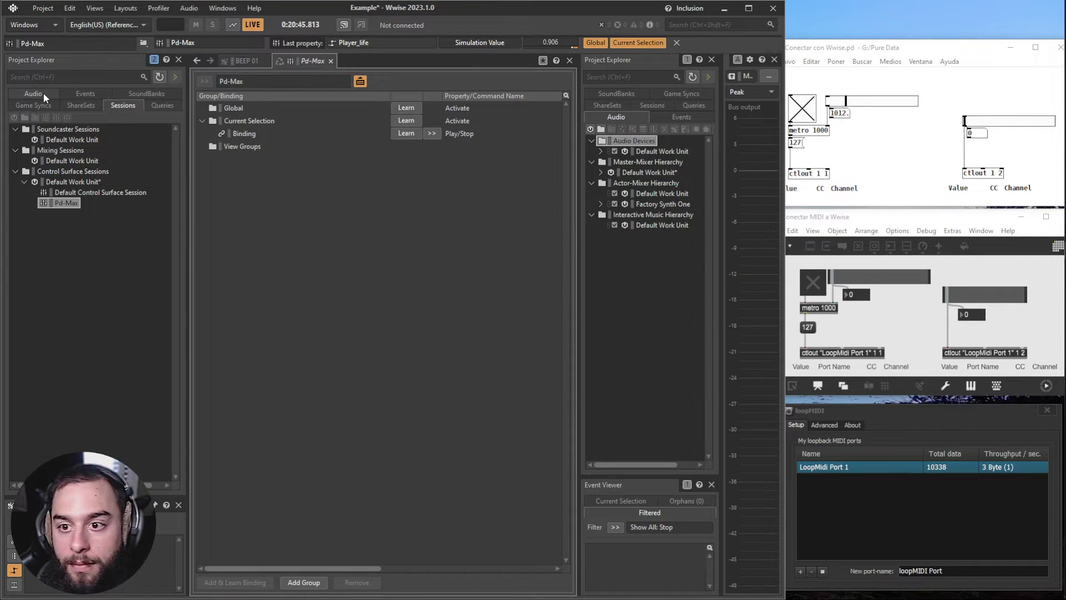
- Test the binding by restarting the Pure Data metro and selecting BEEP 01 and BEEP 04 in UI Sounds
key(alt+Tab)
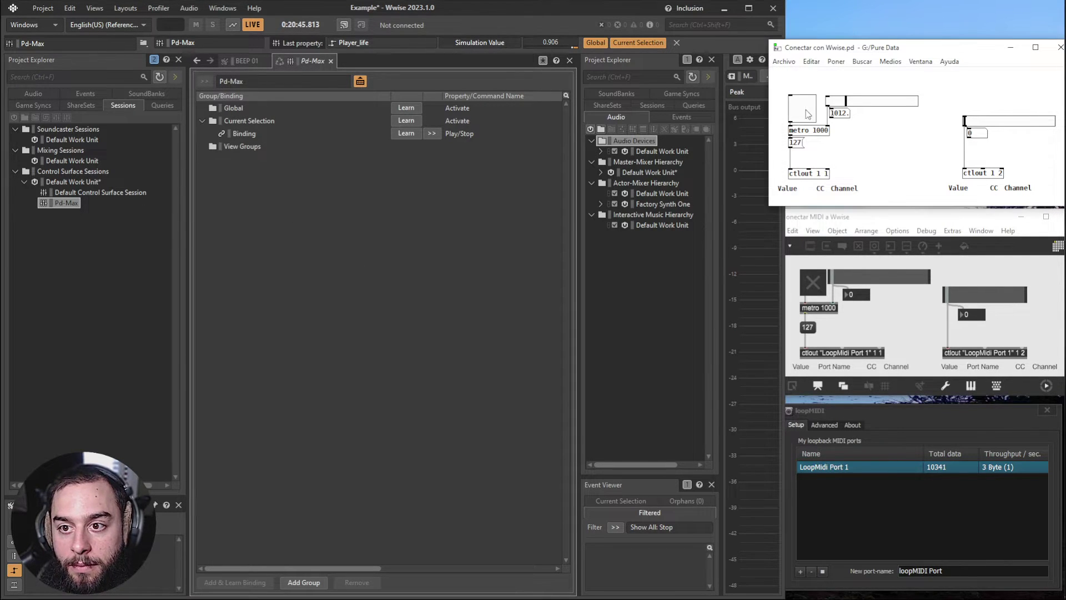
click(23, 95)
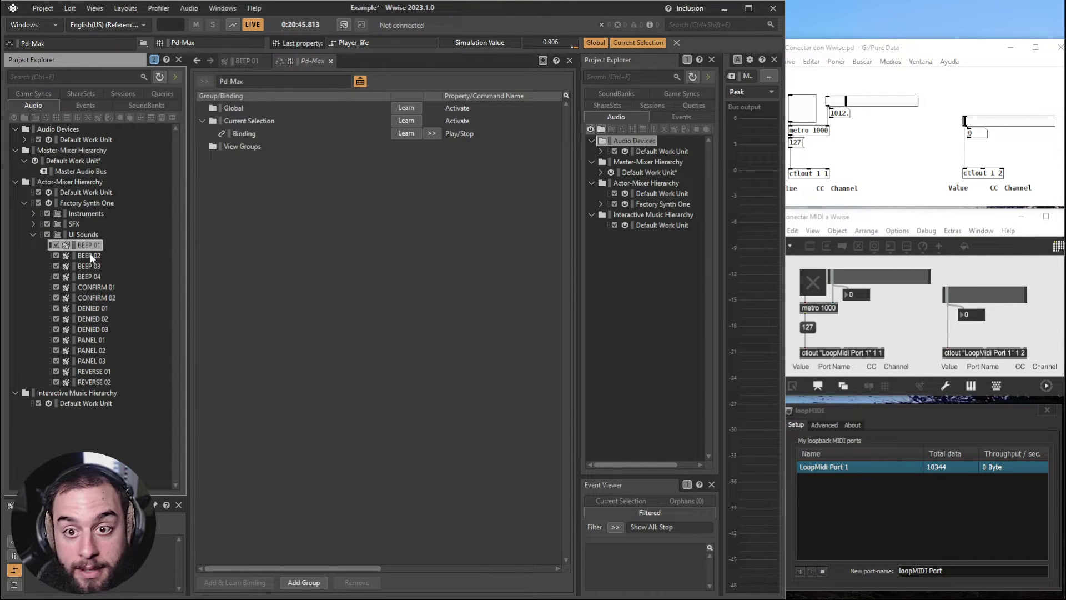
key(alt+Tab)
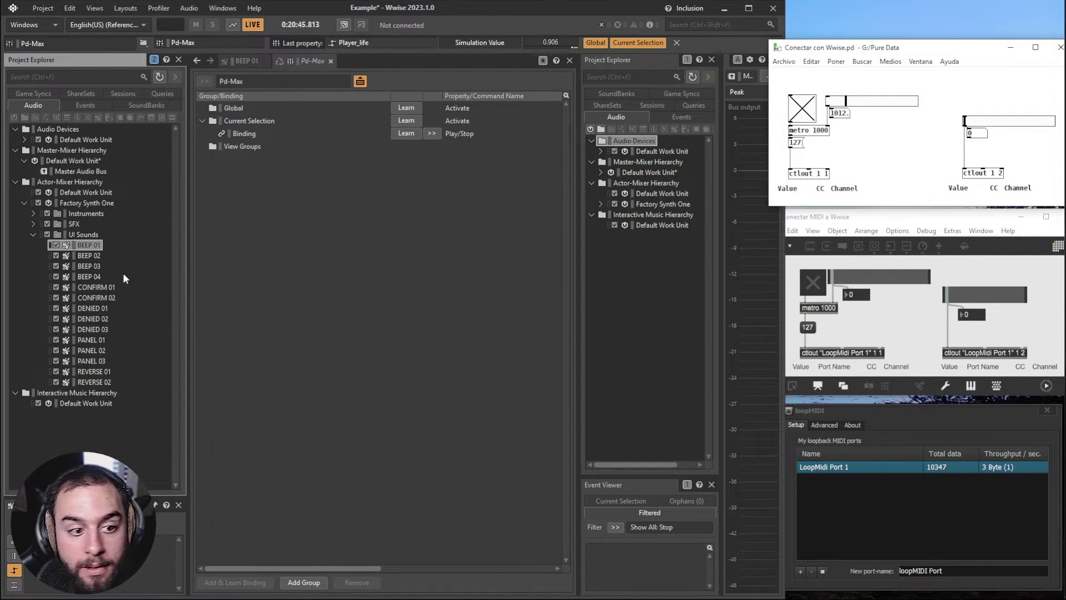
double_click(89, 245)
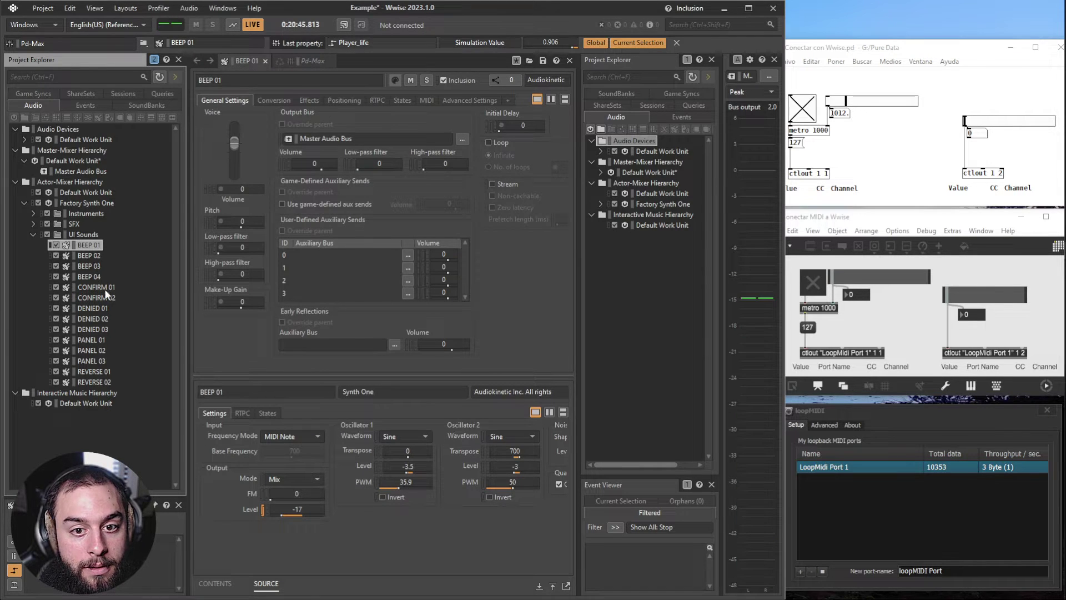
click(89, 277)
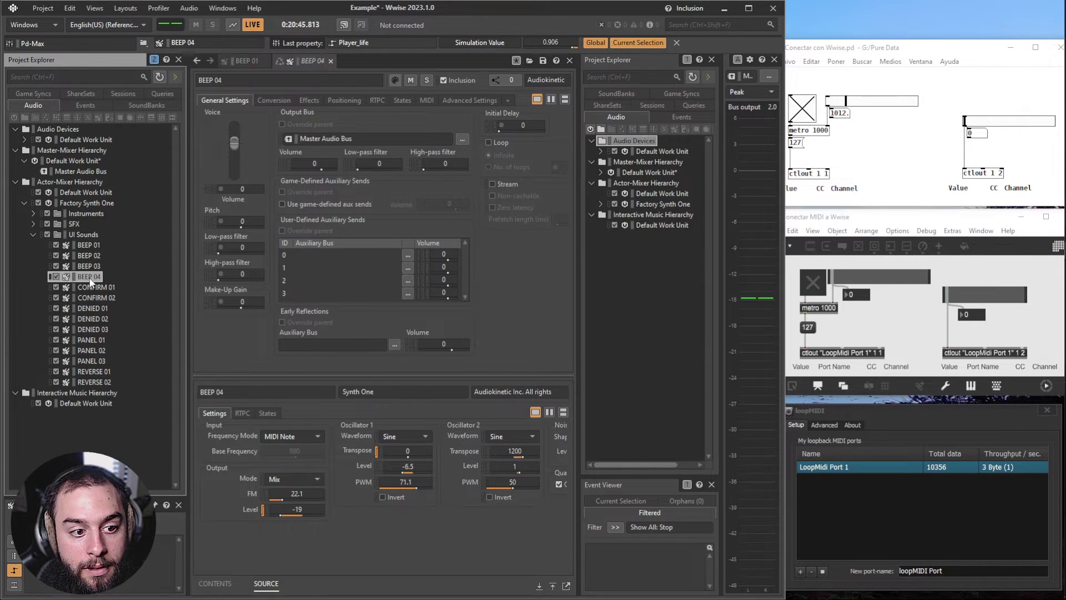
- Test the Play/Stop binding with DENIED 02, PANEL 03 and CONFIRM 01 selected, toggling the Pure Data metro and leaving it off
click(89, 319)
click(92, 361)
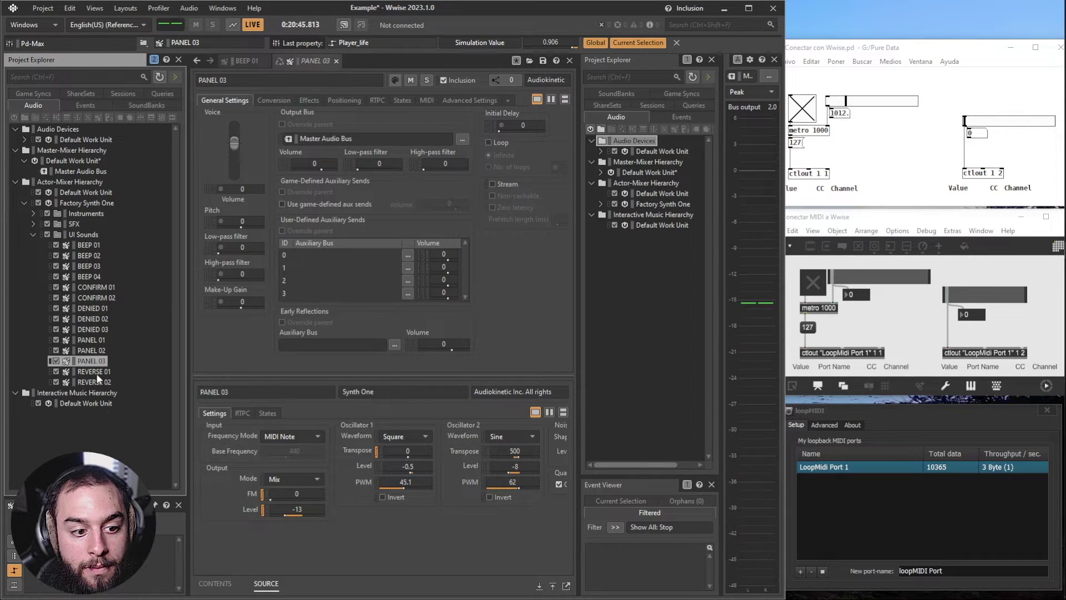
click(813, 110)
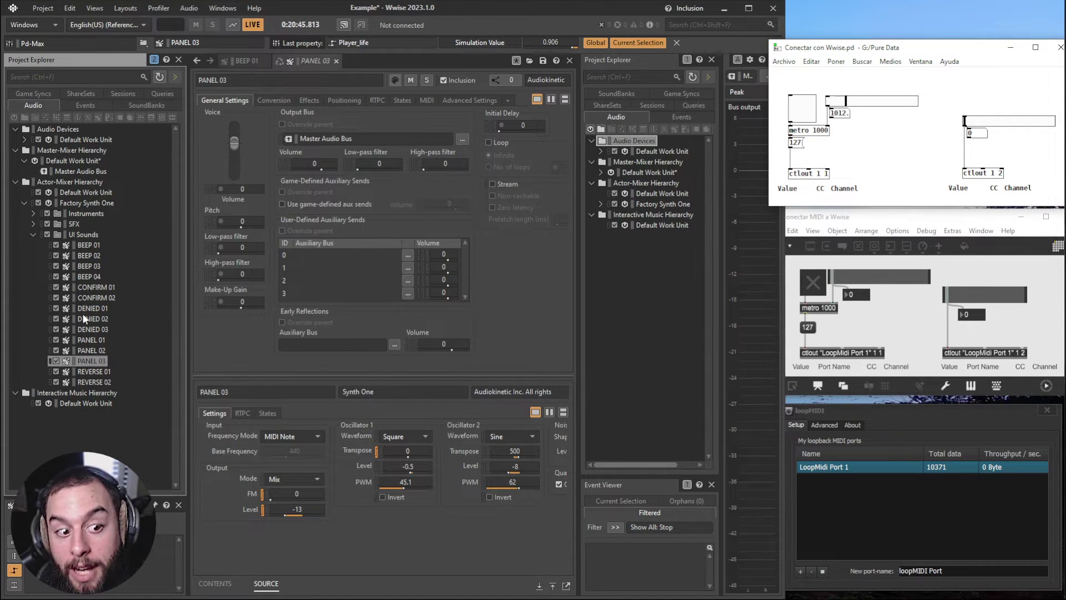
click(802, 108)
click(85, 287)
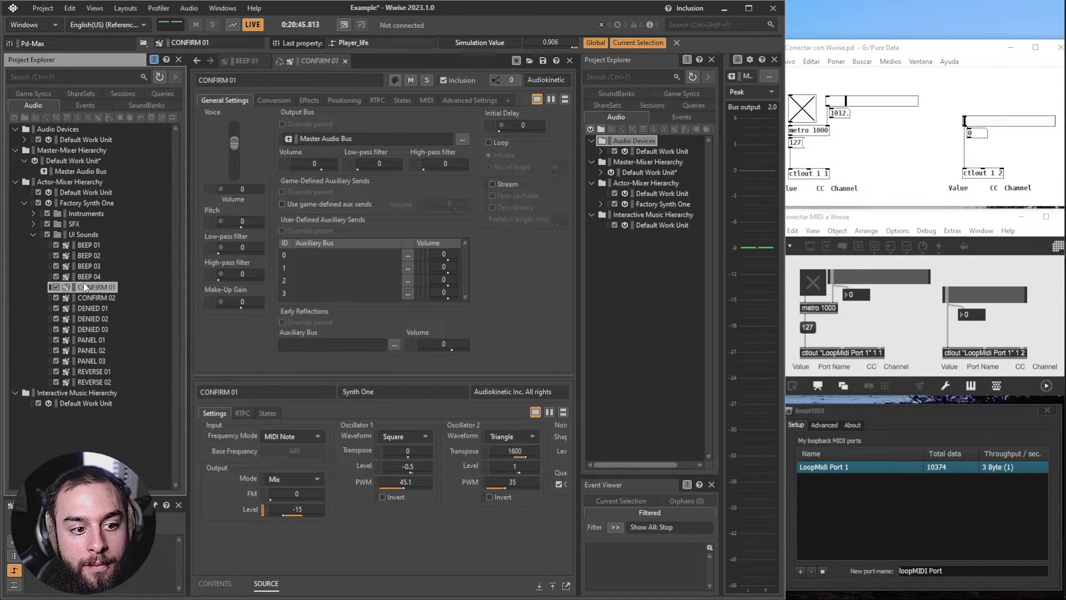
click(802, 108)
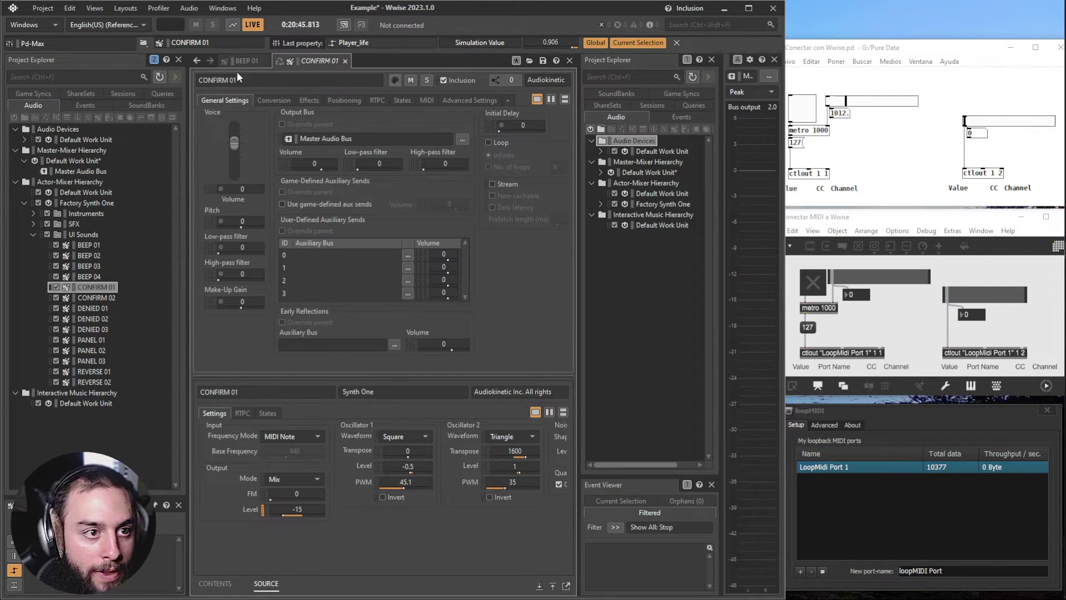
- Reopen the Pd-Max control surface session and move the Play/Stop binding from Current Selection to the Global group
click(122, 94)
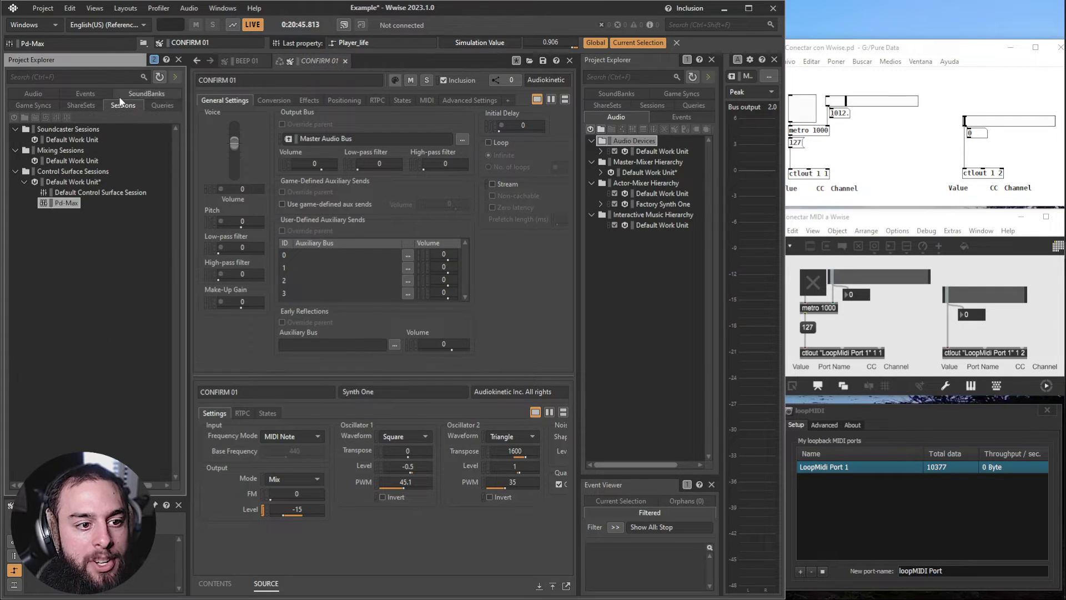
double_click(68, 204)
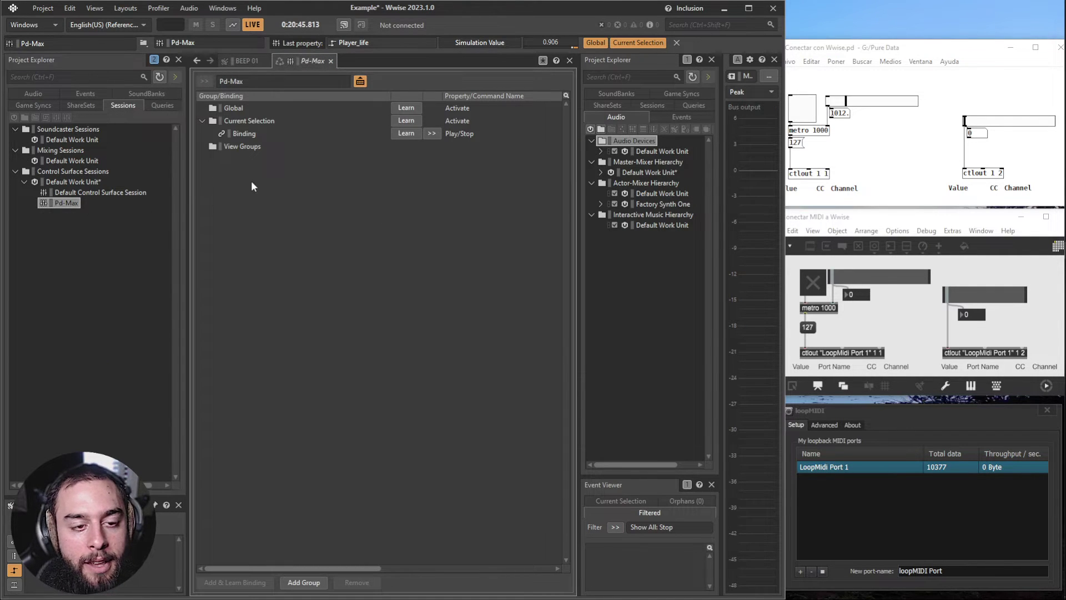
click(245, 133)
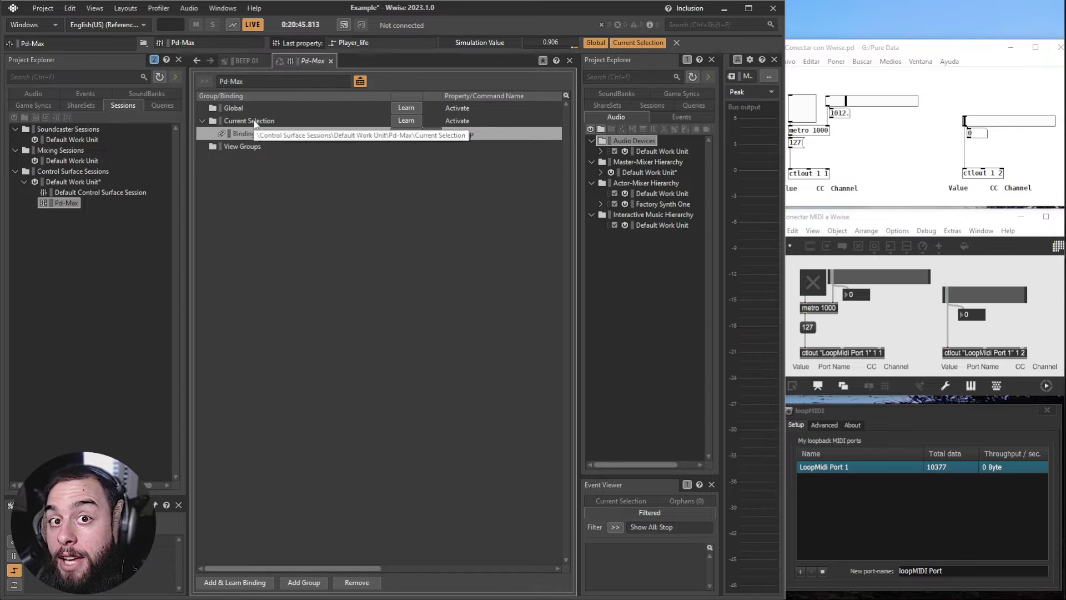
drag(245, 138, 241, 118)
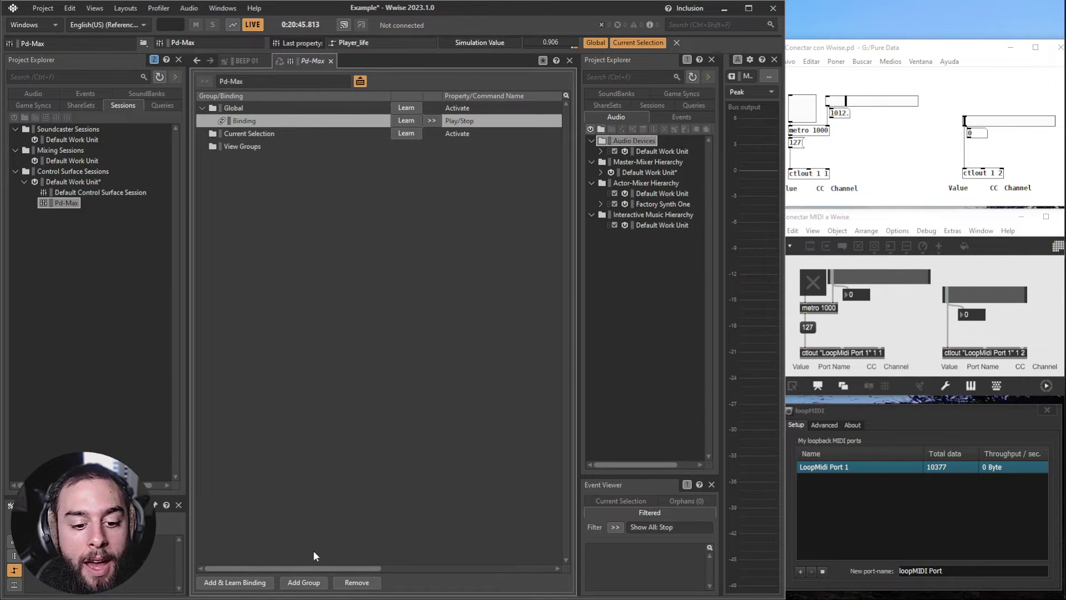
- Assign the BEEP 03 sound from UI Sounds as the object of the Global Play/Stop binding
drag(315, 567, 427, 568)
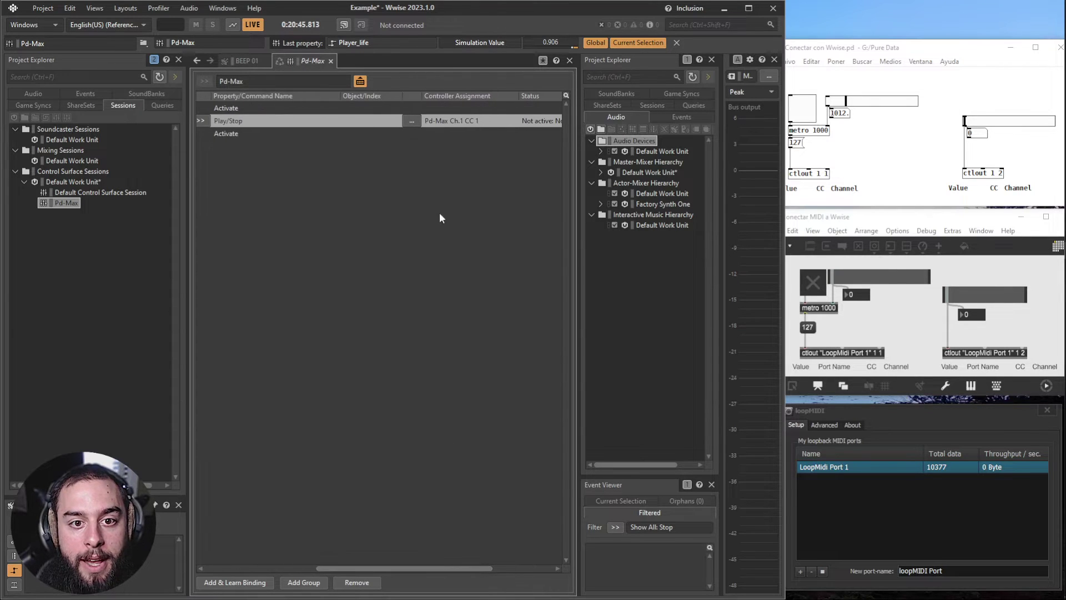
click(411, 120)
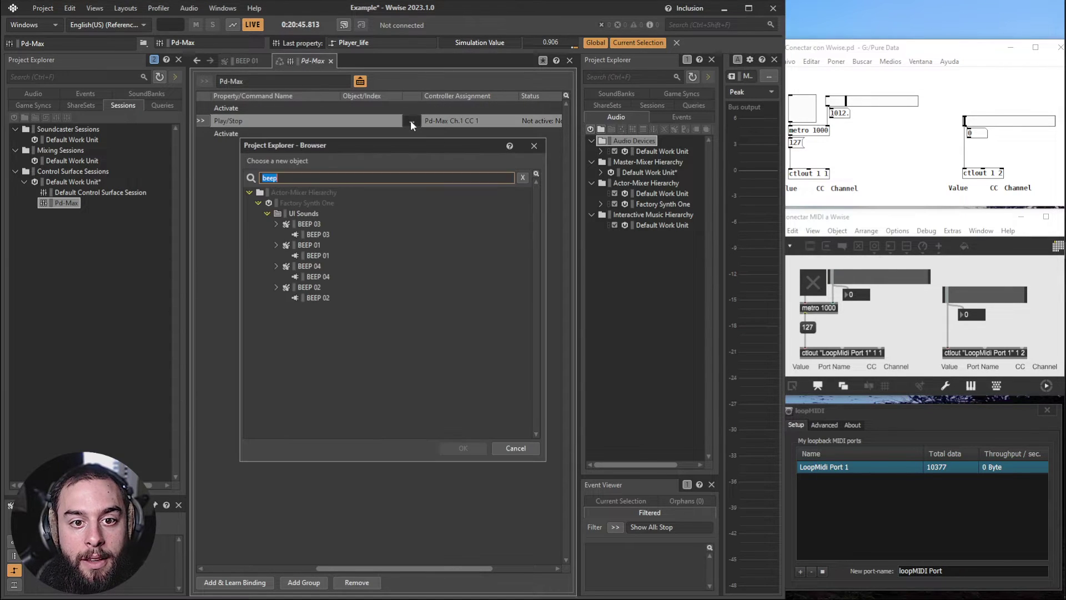
click(272, 181)
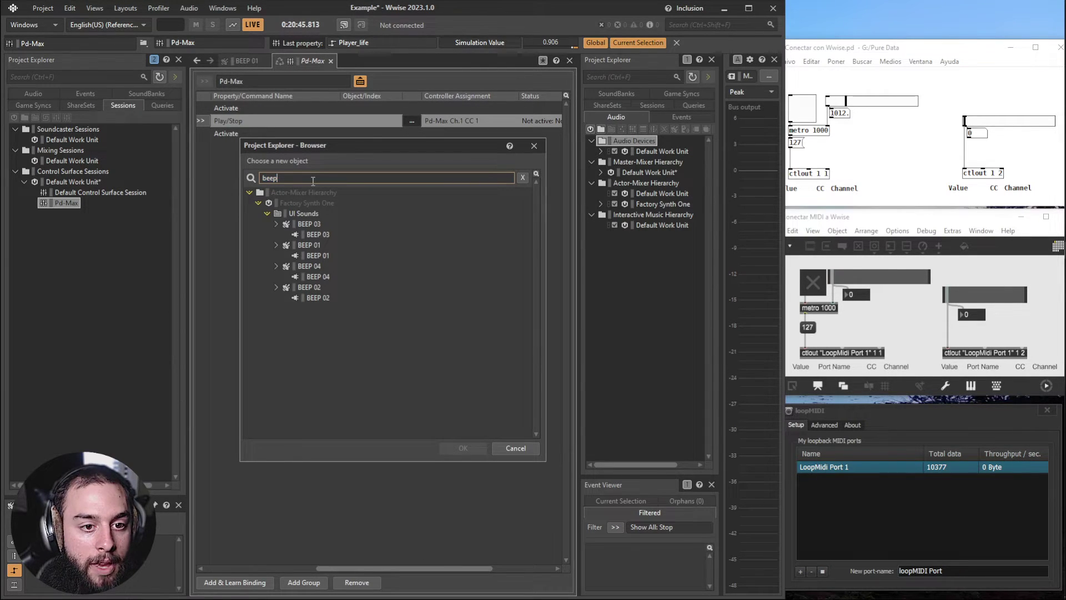
click(305, 225)
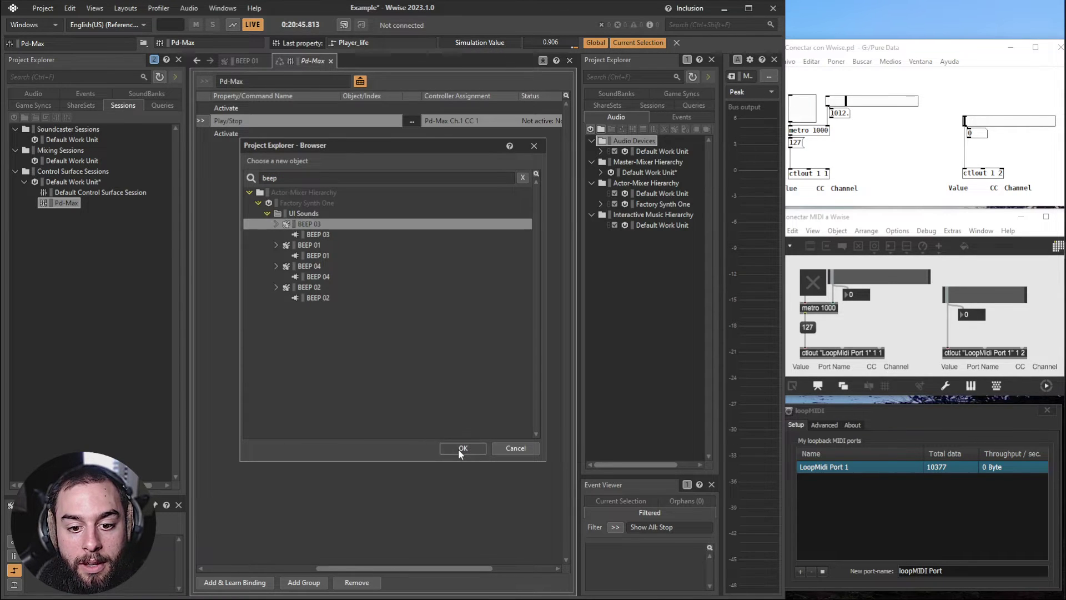
click(461, 448)
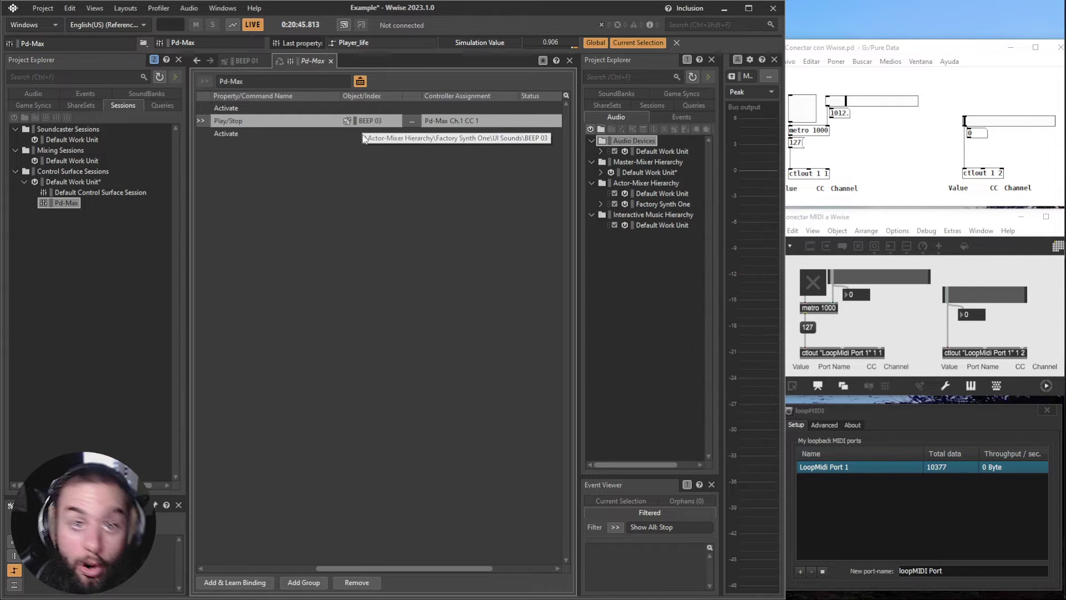
click(412, 168)
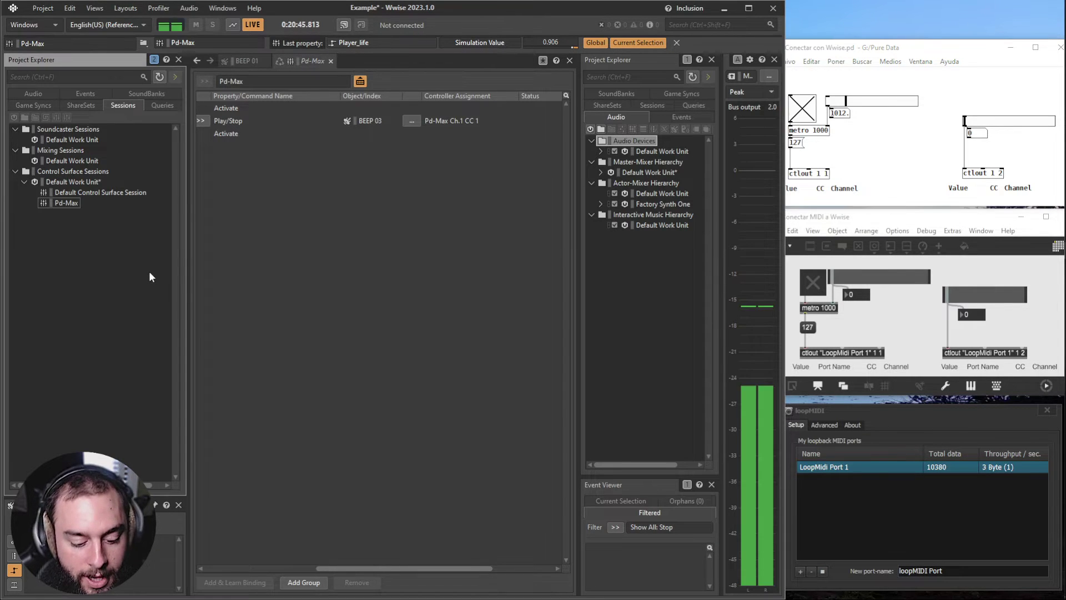
- With the Pure Data metro running, start a profiler capture, check the Capture Log entries and return to the Designer layout
key(F6)
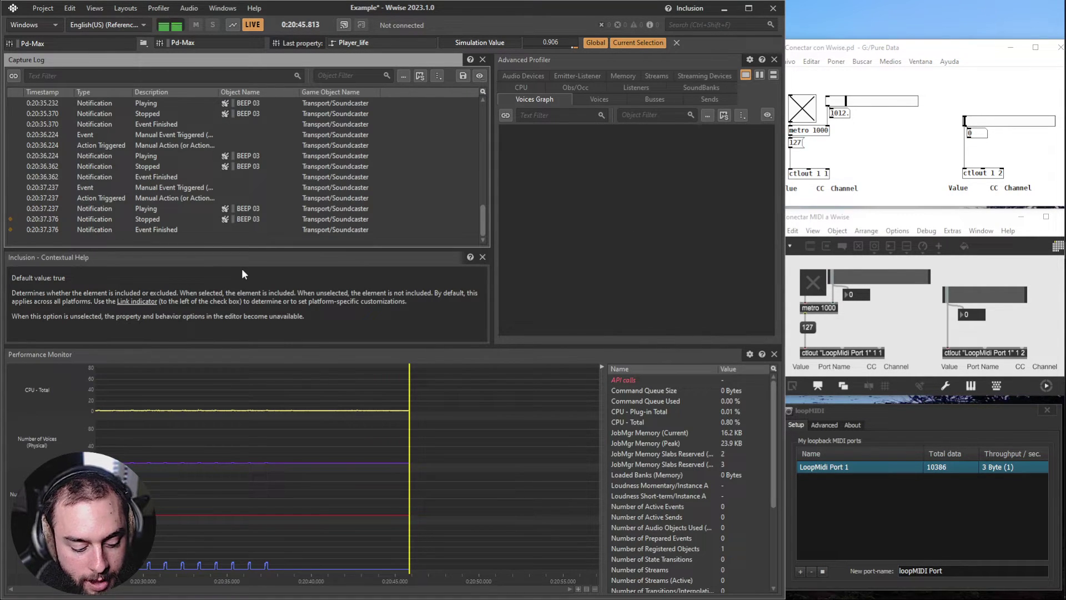
key(ctrl+shift+c)
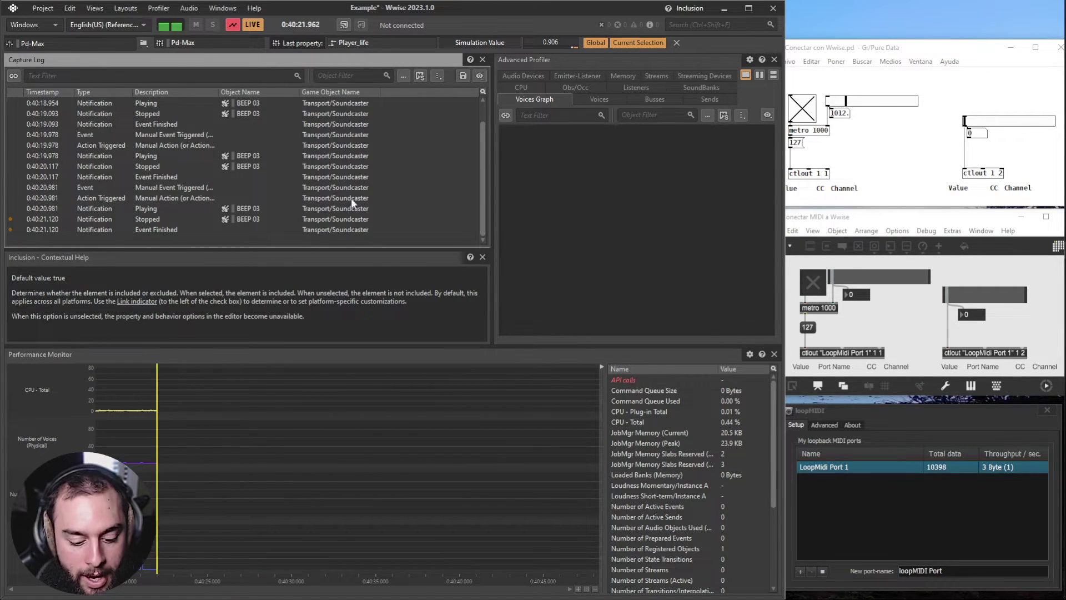
key(F5)
- Test the Global BEEP 03 binding while selecting various other sounds in UI Sounds, and switch the Pure Data metro off
click(34, 94)
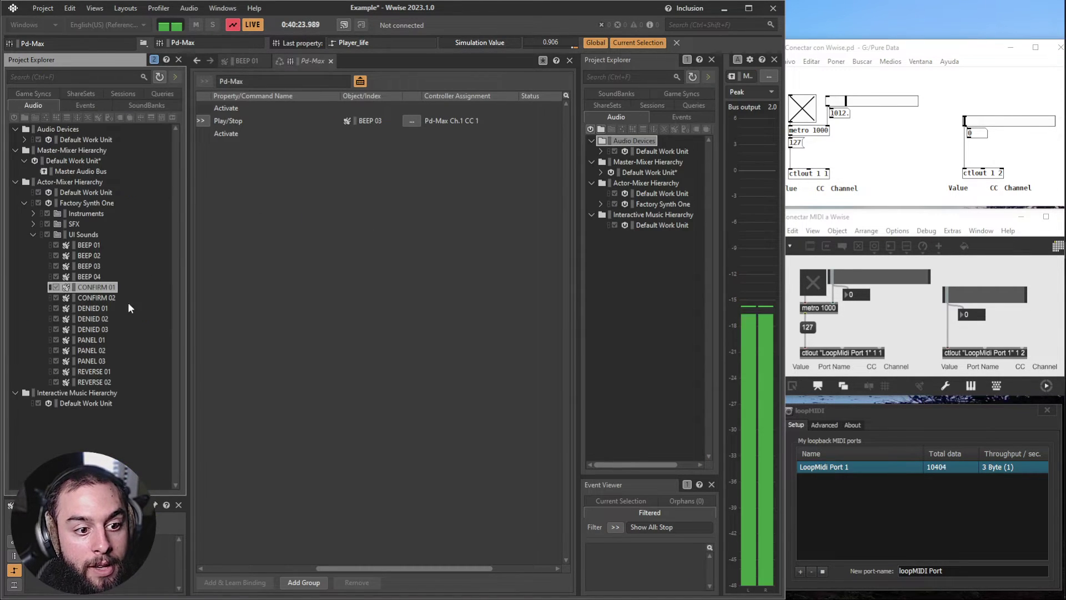
click(92, 308)
key(Down)
key(Down)
key(Down)
key(Down)
key(Down)
key(Down)
key(Down)
key(Down)
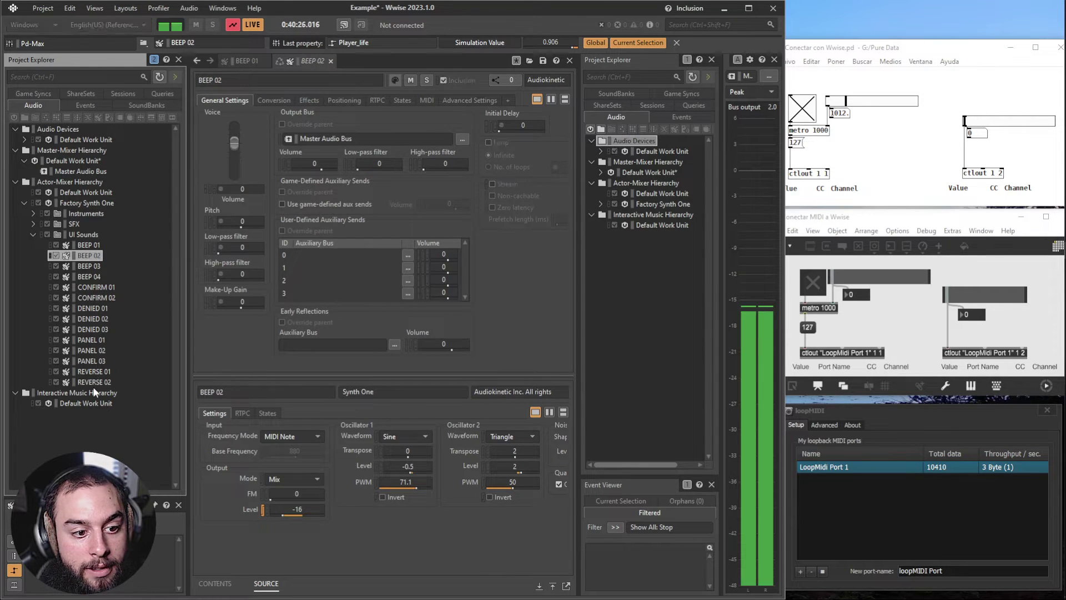
key(Up)
key(Up)
key(Up)
key(Up)
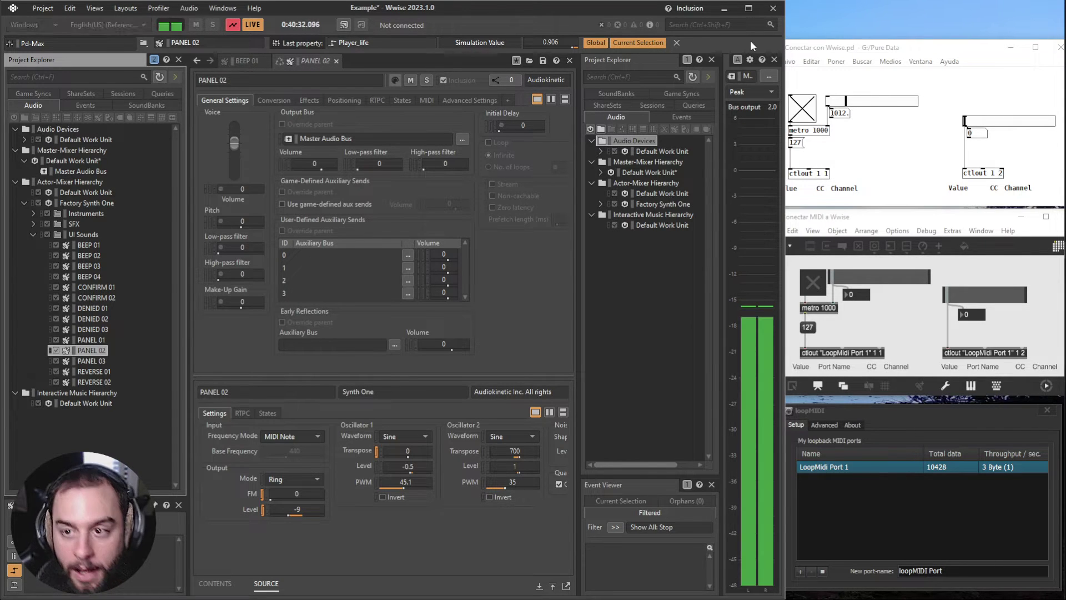
click(802, 108)
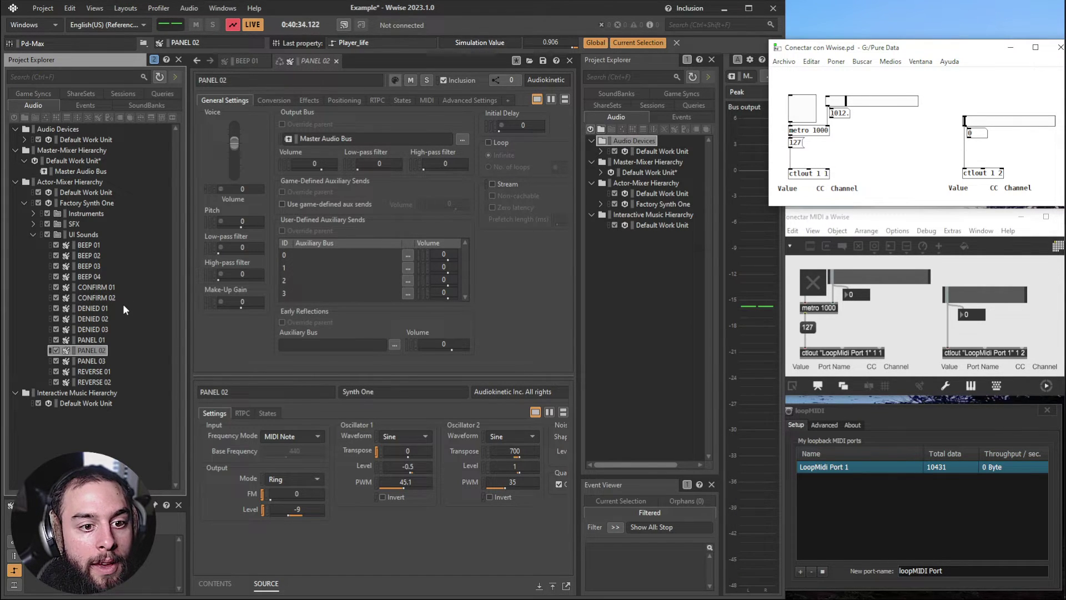
- Collapse the UI Sounds folder and add a learning binding under Current Selection in the Pd-Max session
click(32, 235)
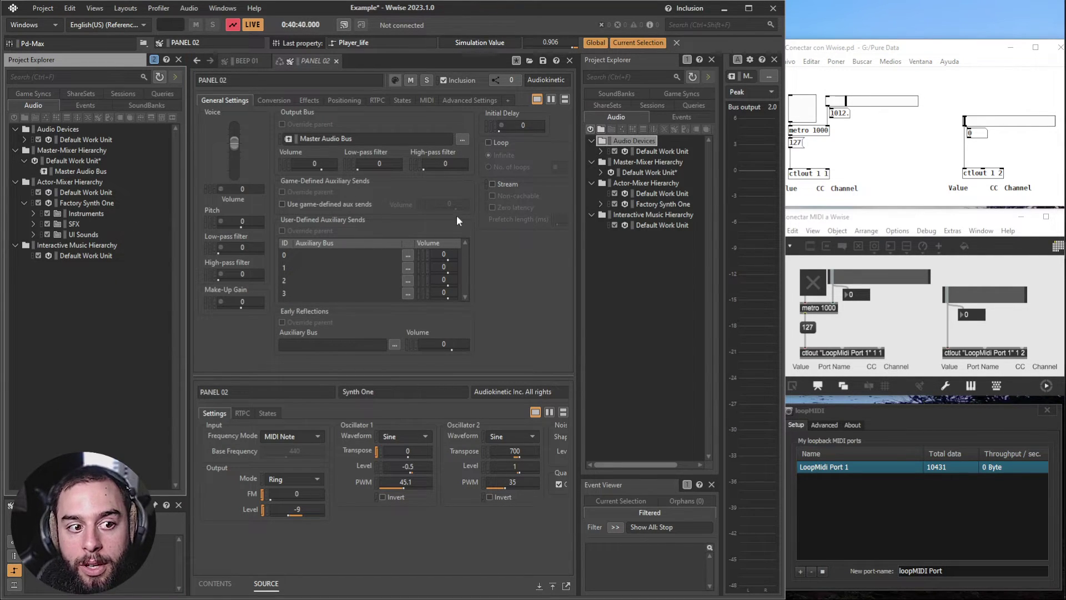
click(113, 95)
click(65, 203)
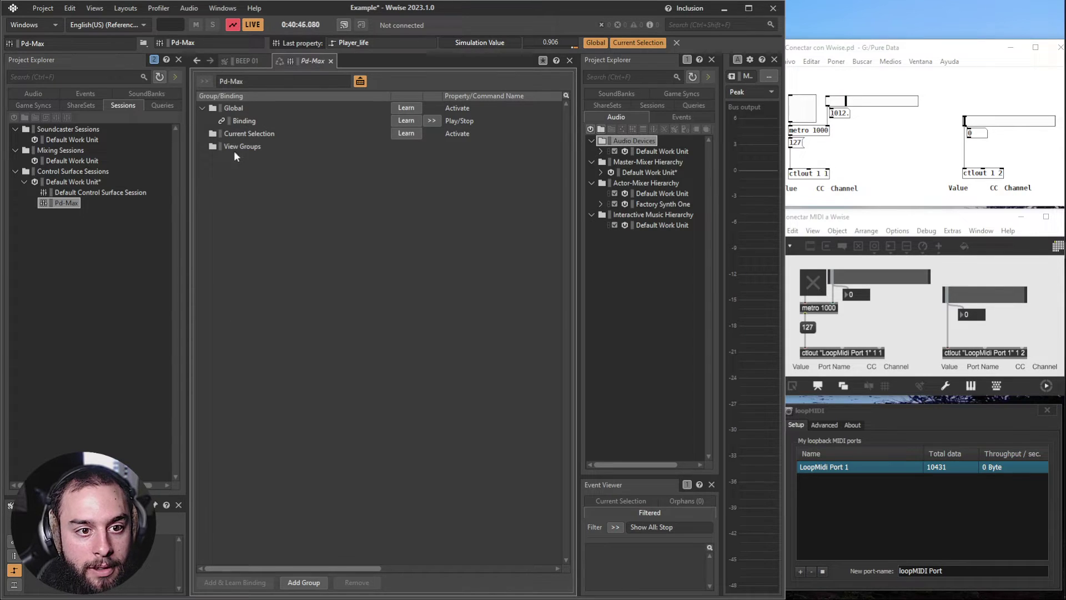
click(245, 134)
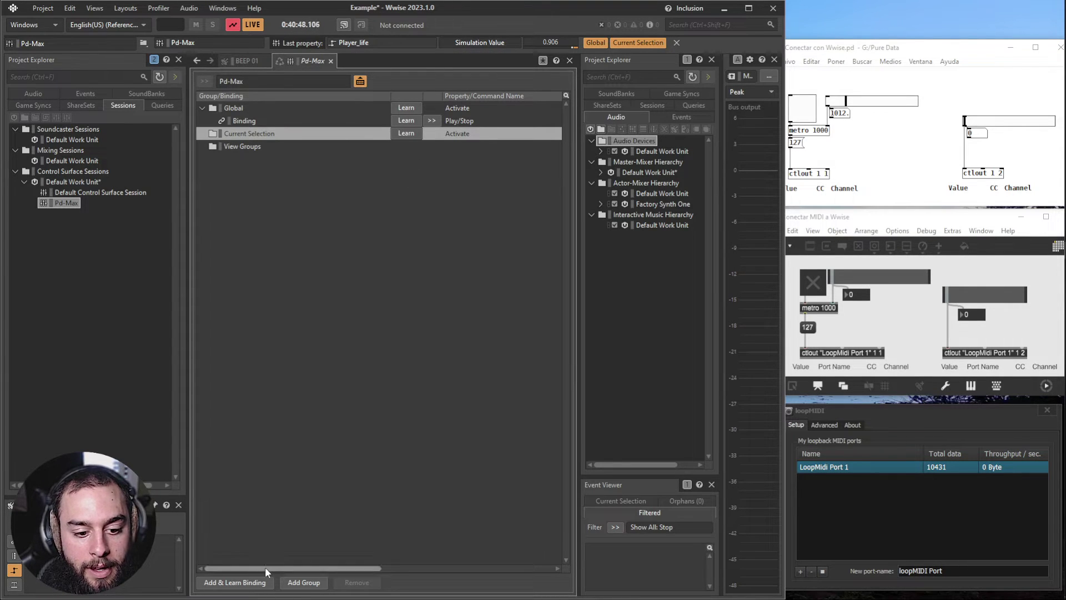
click(244, 581)
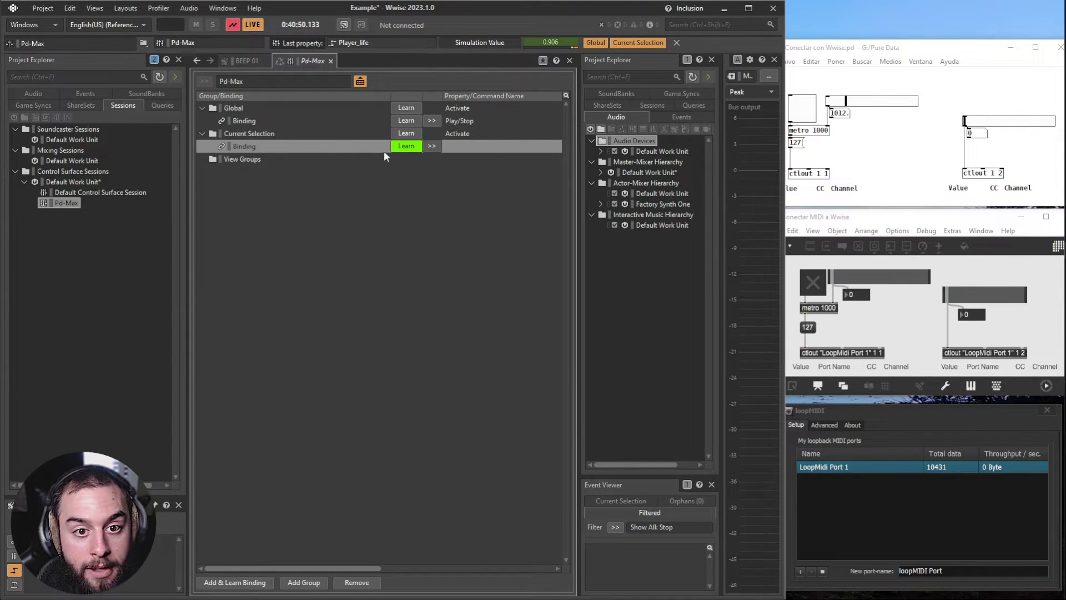
- Rename the new binding under Current Selection as RTPC
right_click(251, 143)
click(290, 165)
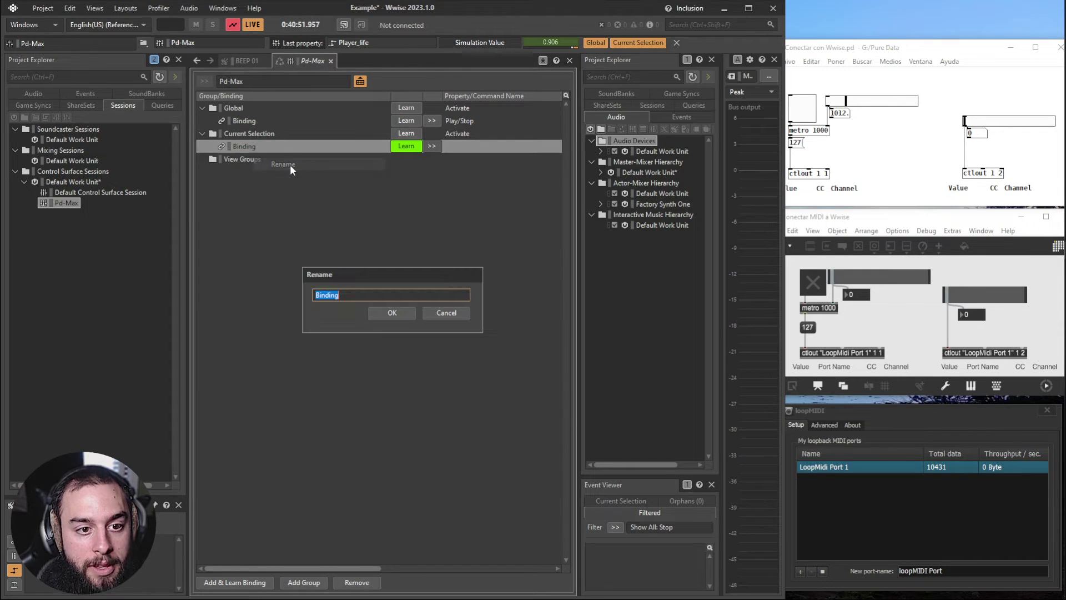
text(RTPC)
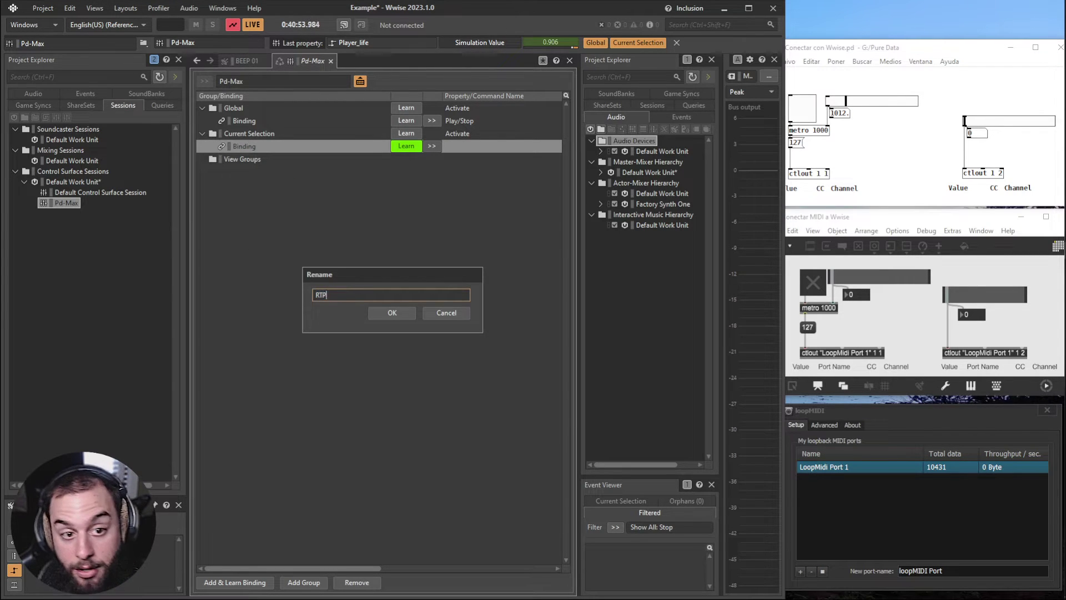
key(Return)
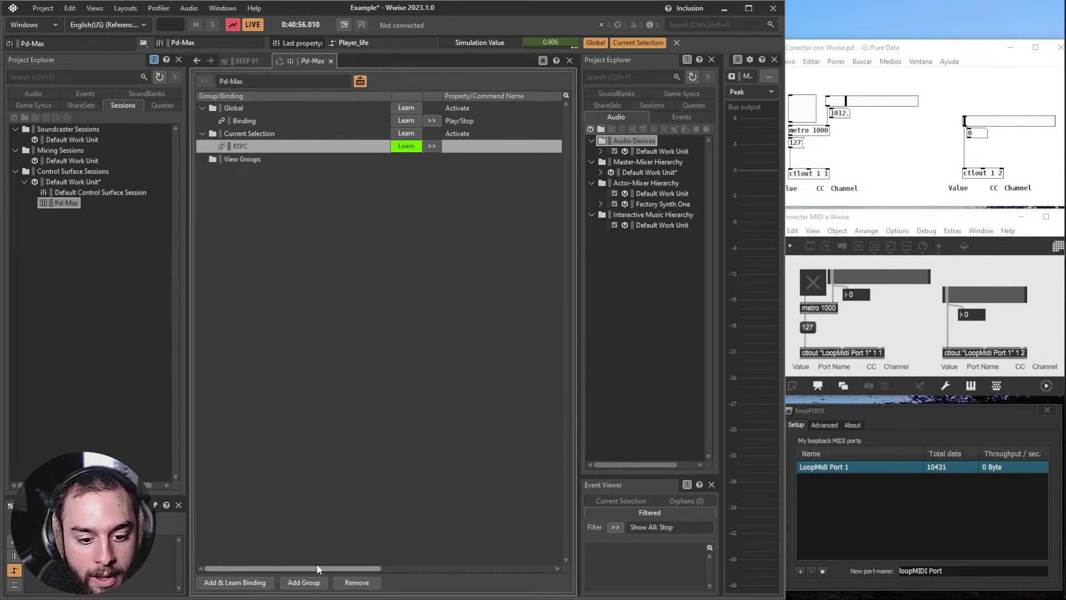
- Make the RTPC binding learn CC 1 on channel 2 by moving the slider above ctlout 1 2 in the Pure Data patch
drag(319, 567, 460, 565)
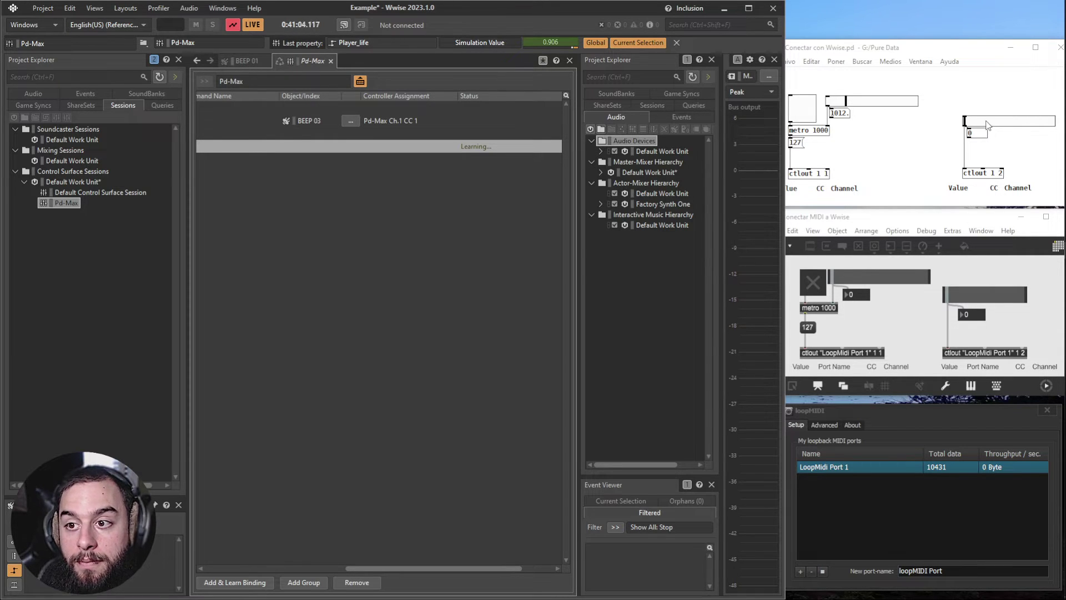
mouse_move(988, 125)
mouse_down()
mouse_move(1003, 125)
mouse_move(975, 131)
mouse_up()
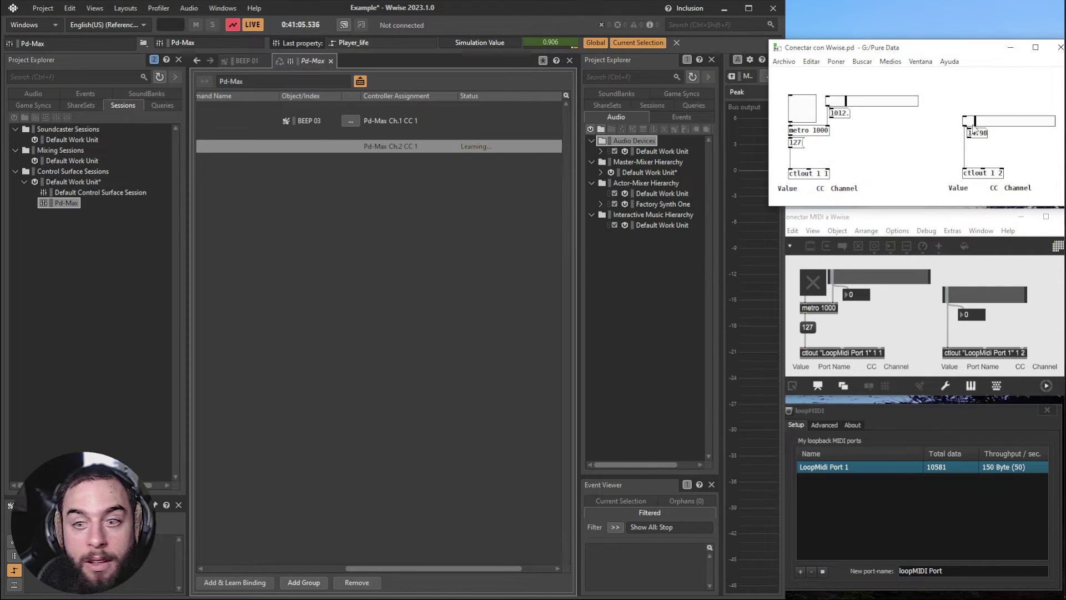
click(398, 182)
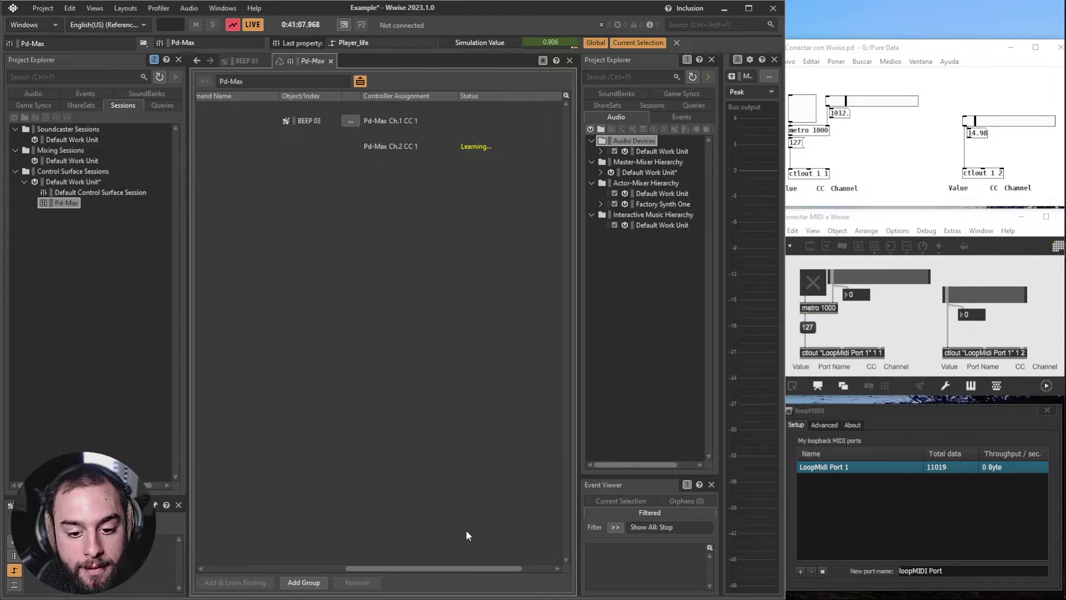
- Assign the Game Parameter property Simulation Value from Game Syncs to the RTPC binding in the Pd-Max session
drag(465, 567, 373, 565)
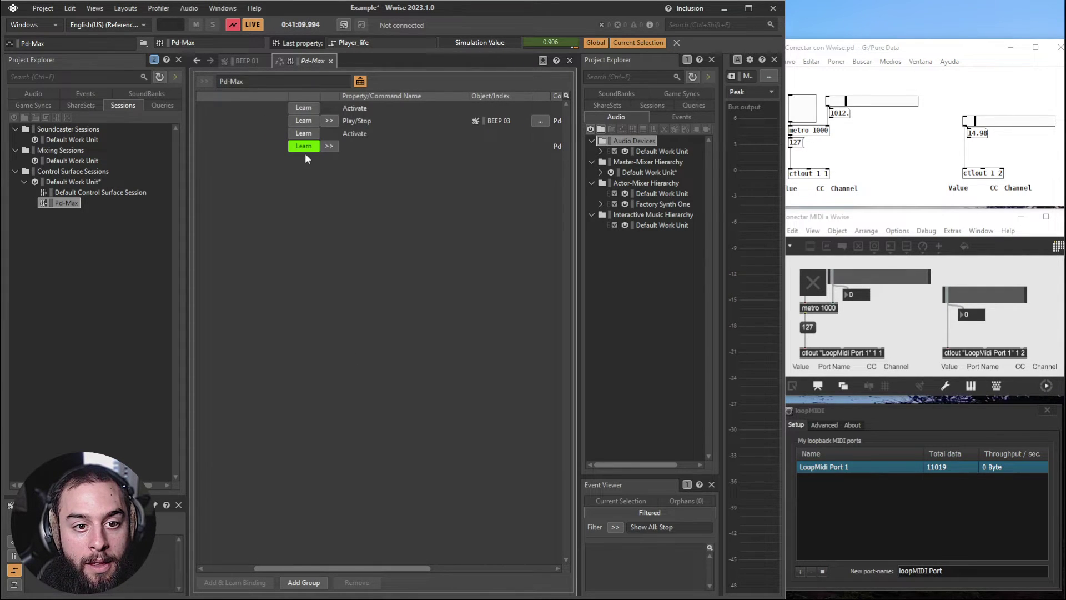
click(329, 145)
mouse_move(369, 159)
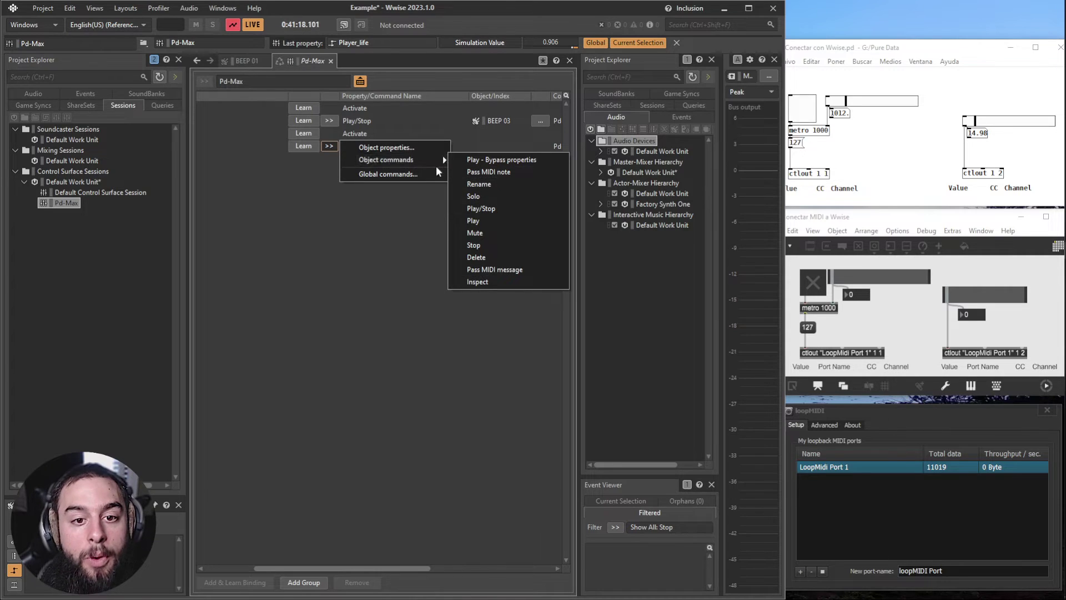
click(401, 147)
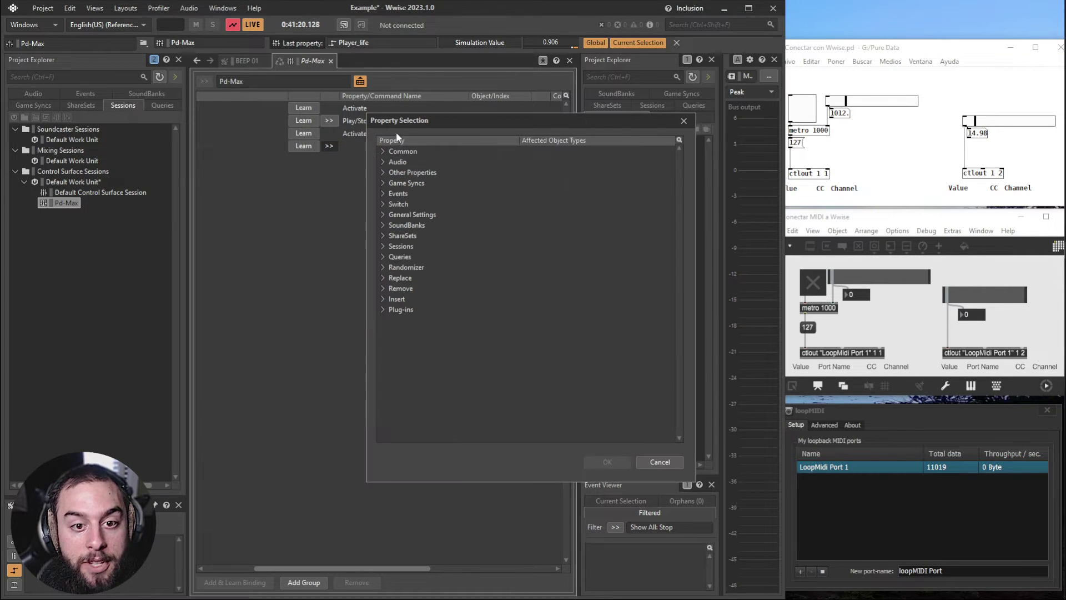
click(385, 181)
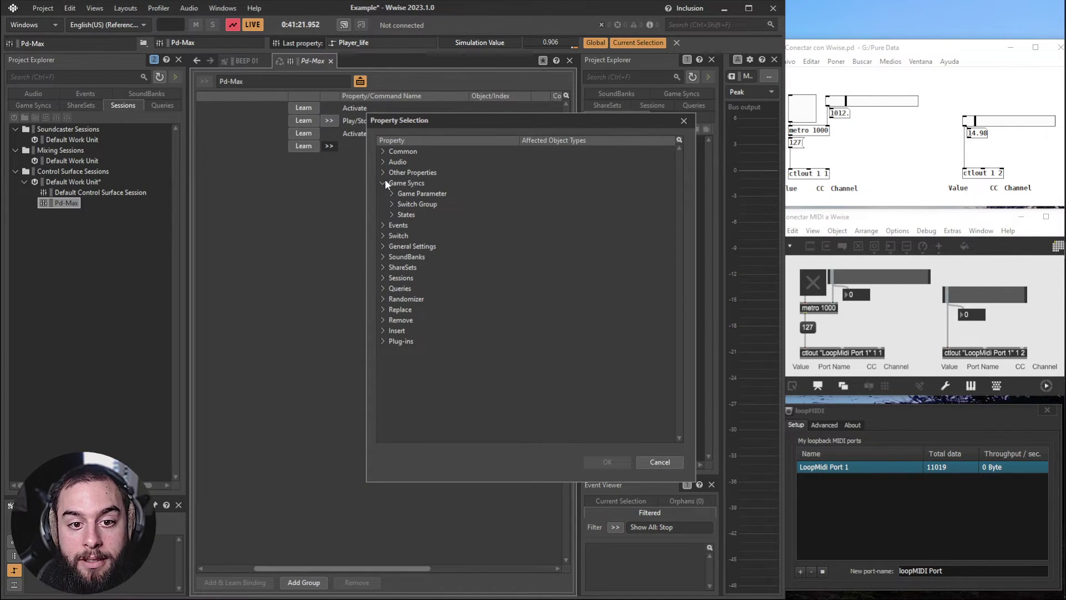
click(391, 191)
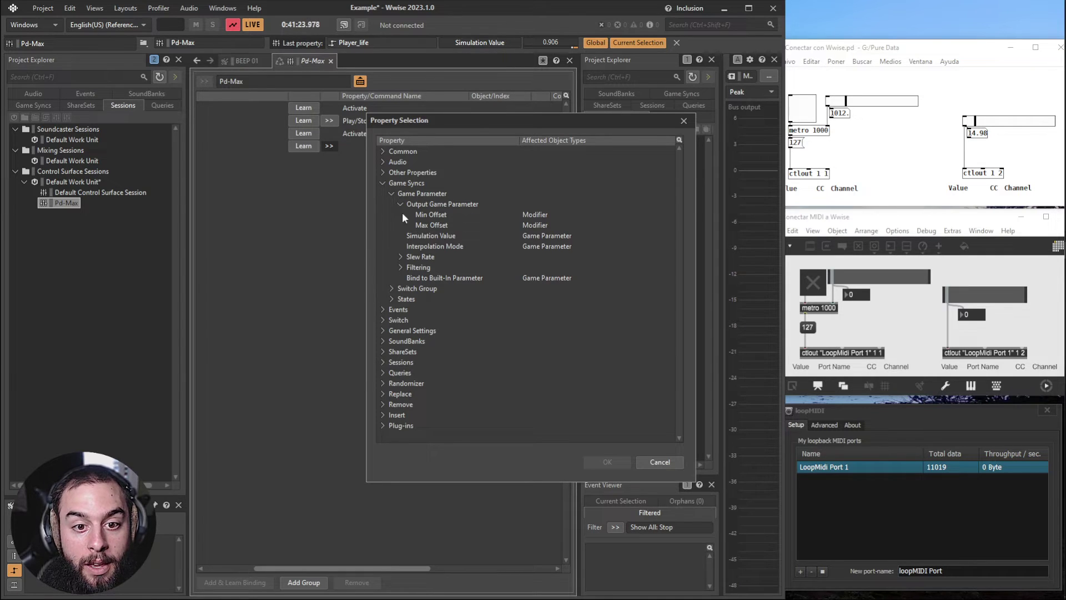
click(431, 236)
click(608, 462)
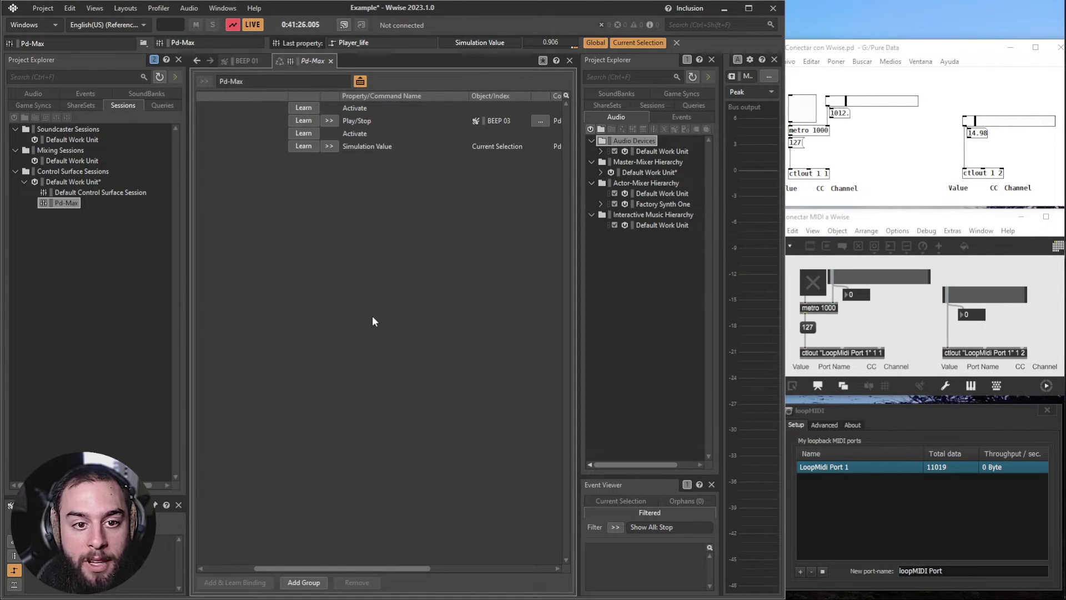
drag(345, 567, 232, 554)
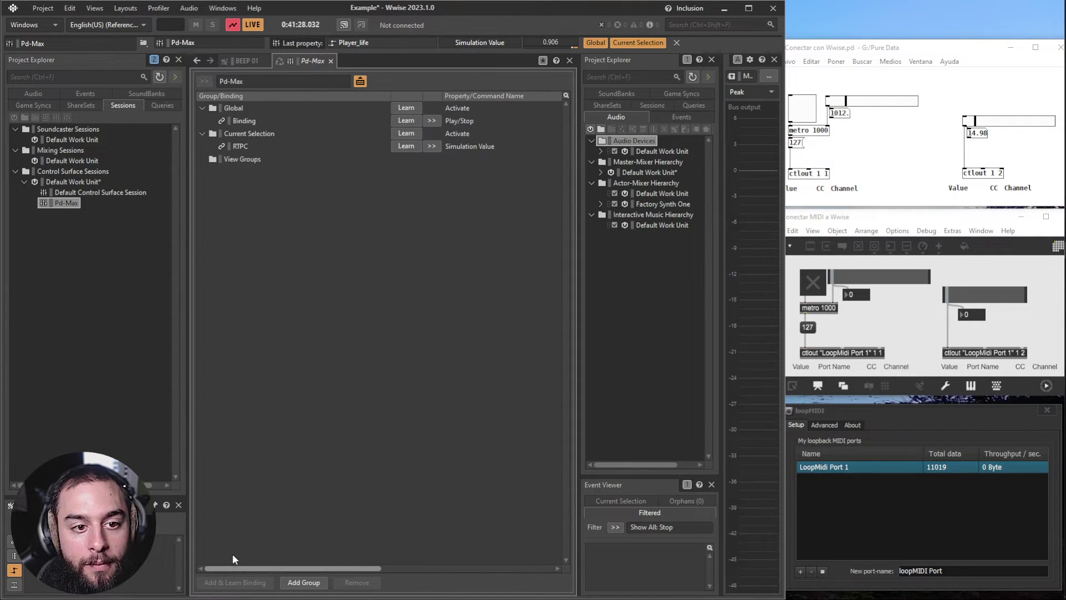
- Select the Enemy_life game parameter and drive its simulation value with the Pure Data slider above ctlout 1 2, ending at about 14
click(39, 105)
click(70, 192)
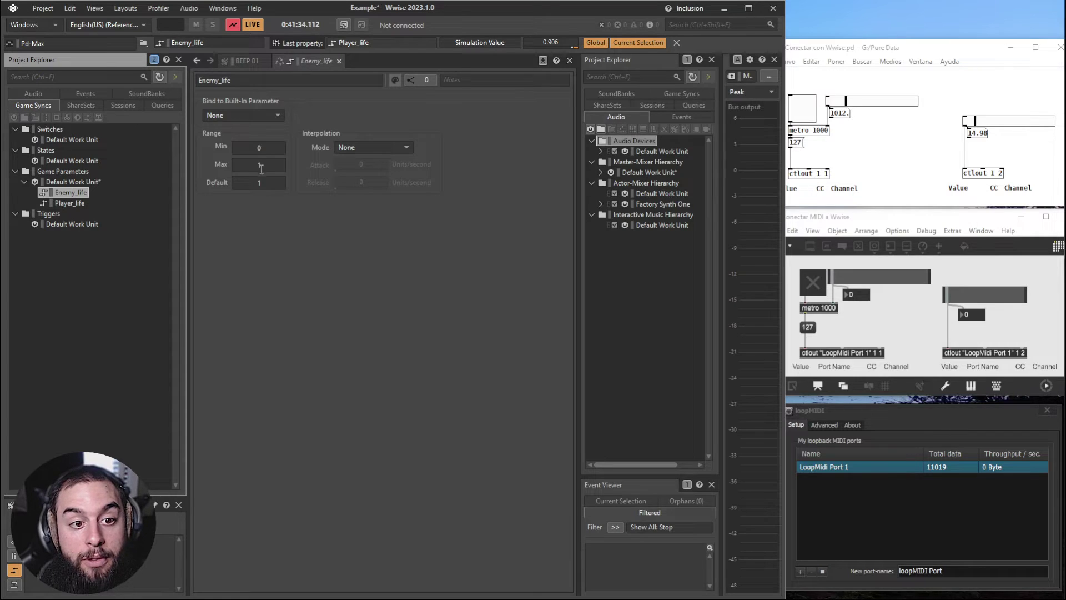
click(77, 203)
click(70, 193)
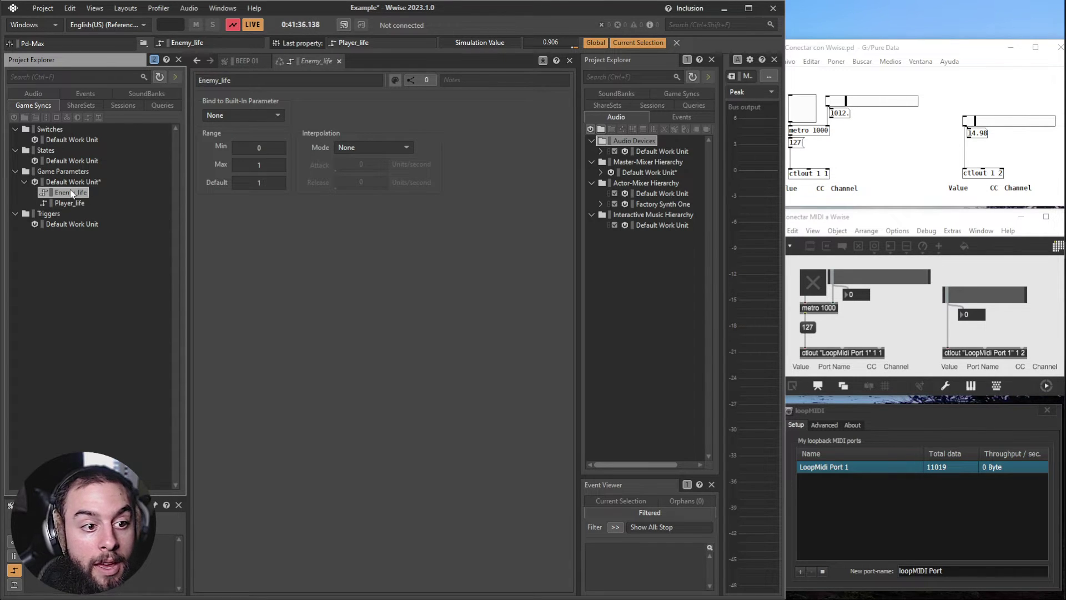
mouse_move(981, 123)
mouse_down()
mouse_move(1043, 125)
mouse_move(975, 125)
mouse_up()
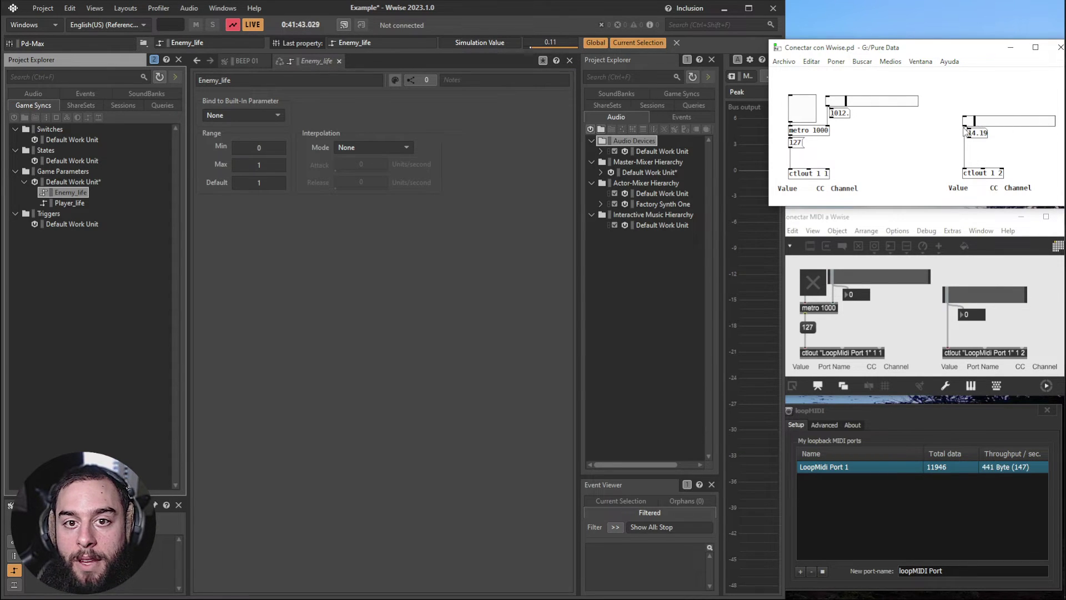
- Select the Player_life game parameter and drive its simulation value with the Pure Data channel 2 slider, ending at 127
click(76, 204)
click(76, 204)
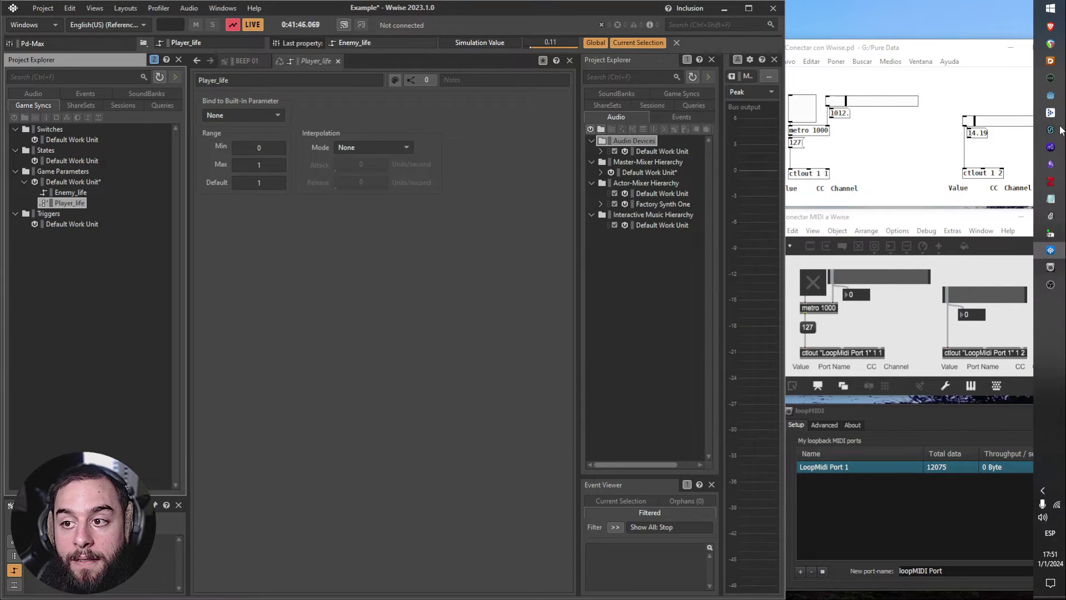
drag(975, 122, 997, 126)
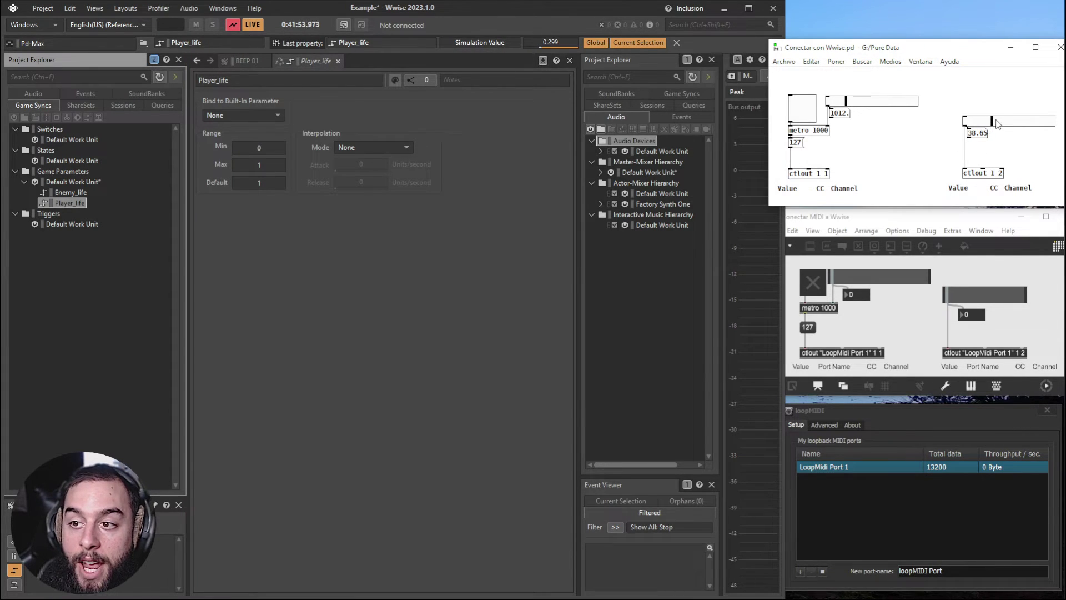
drag(997, 124, 1062, 126)
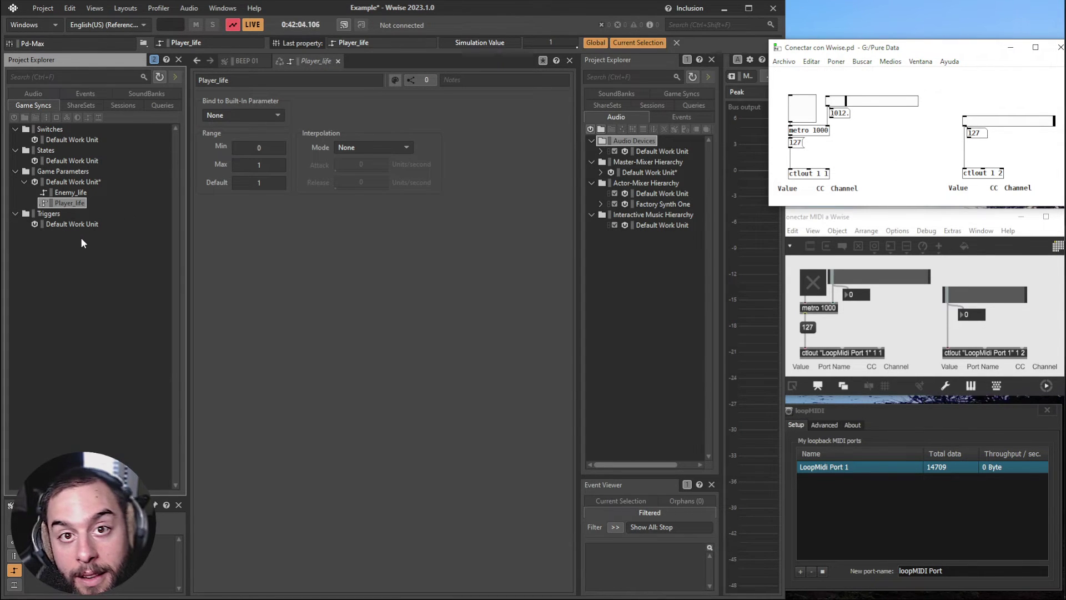
- Set the maximum of the Player_life range to 45687
click(119, 213)
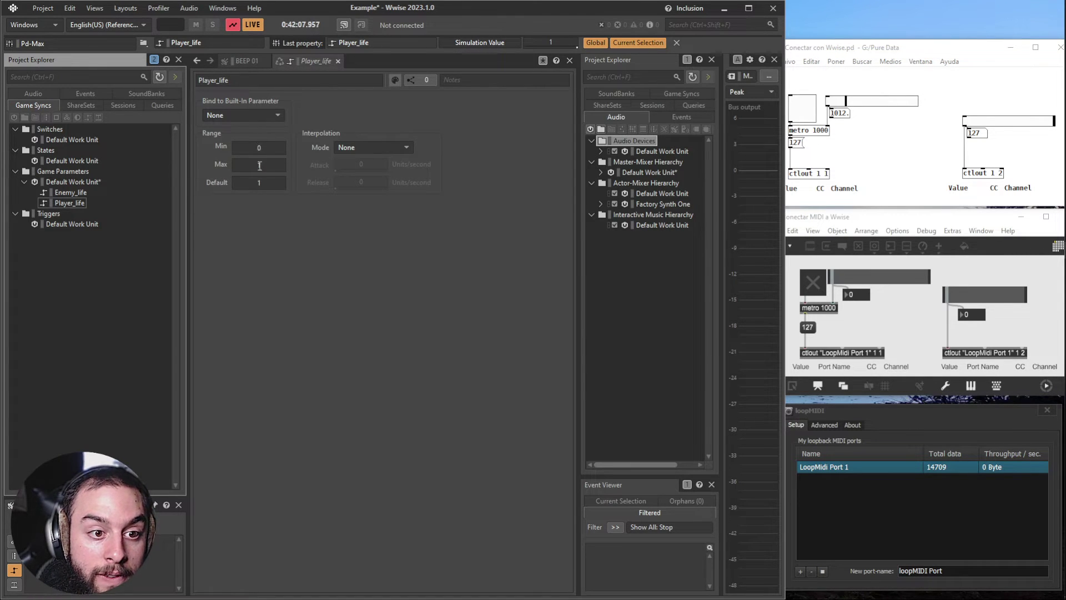
click(259, 164)
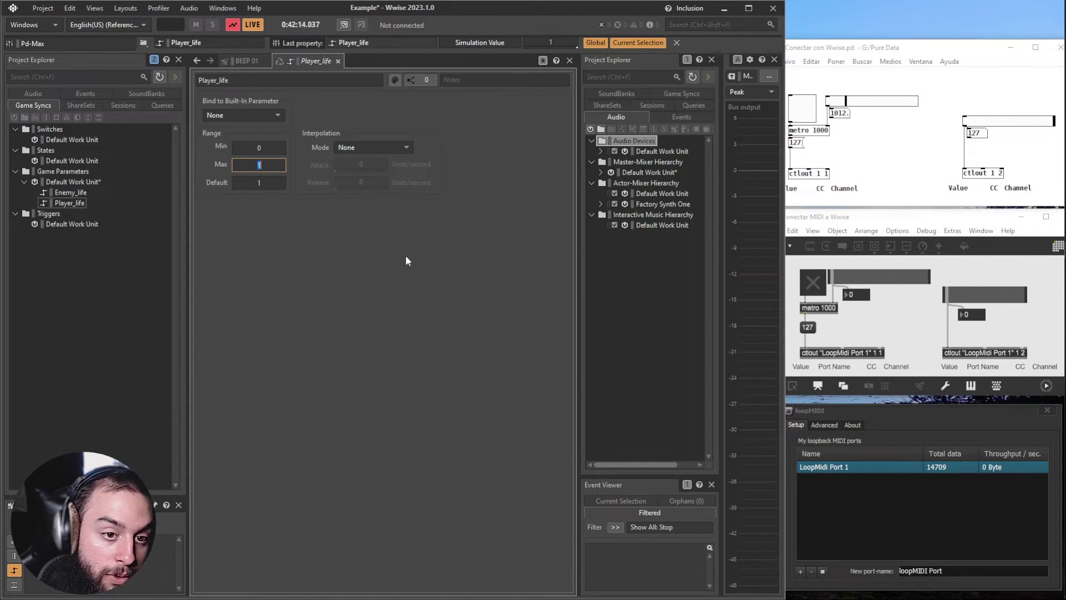
text(45687)
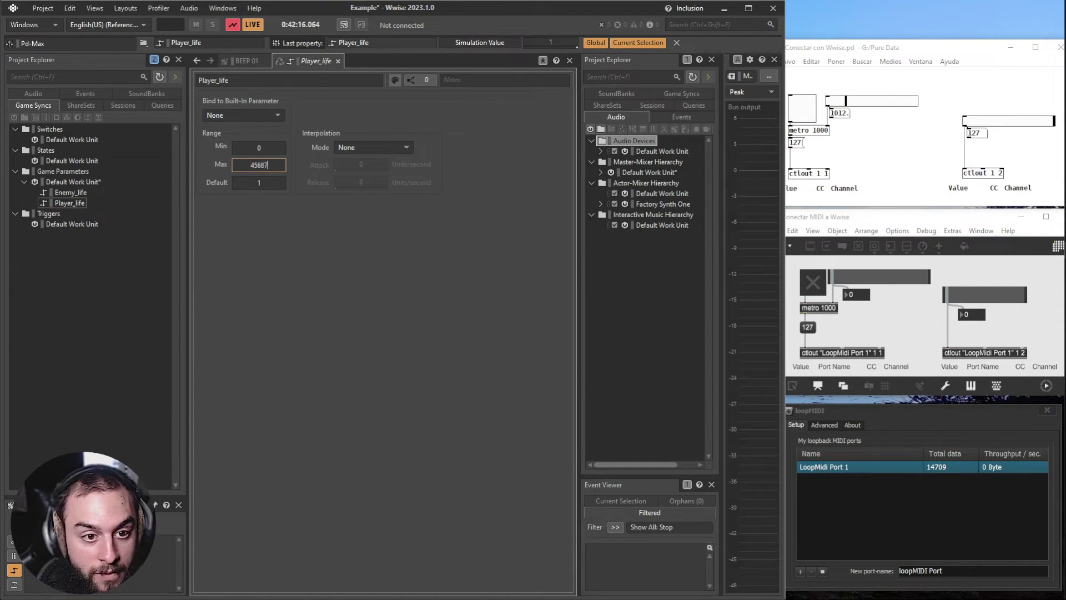
click(267, 182)
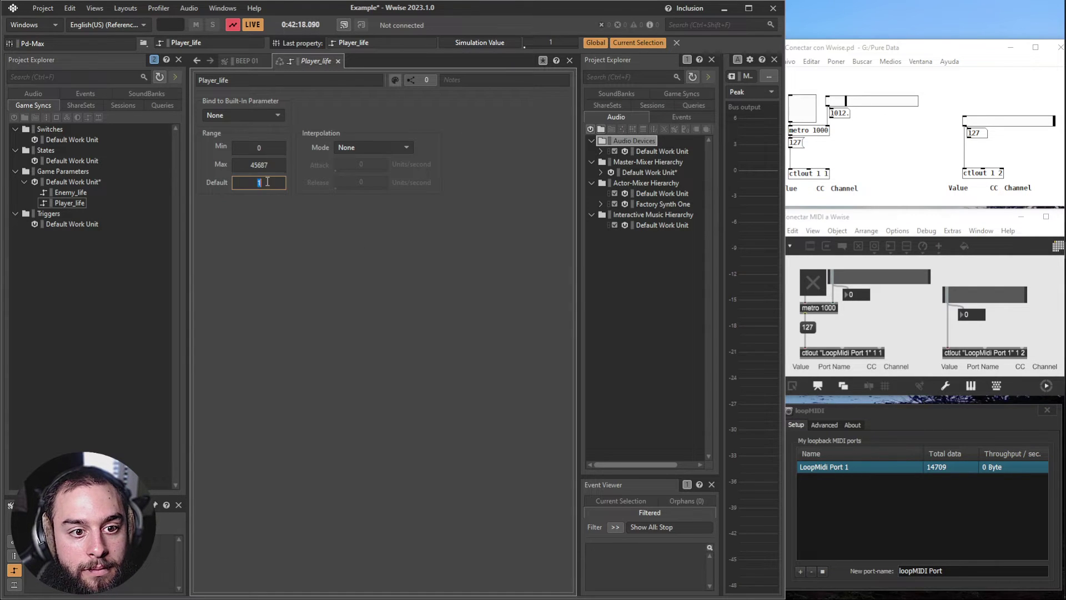
click(280, 147)
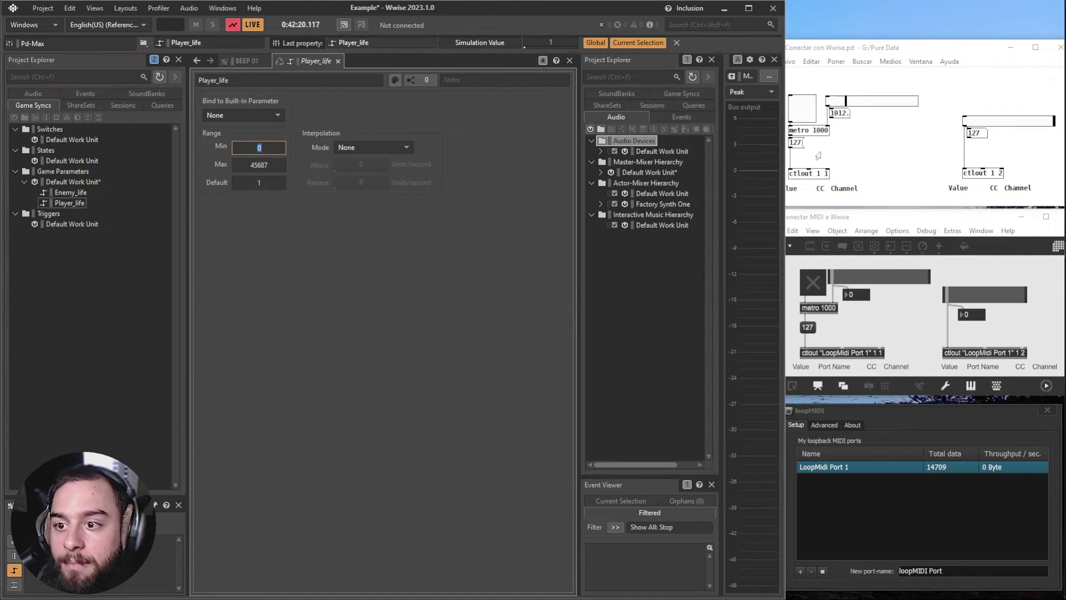
- Move the Pure Data channel 2 slider to about 65 for Player_life, and to about 88 with Enemy_life selected
click(883, 147)
drag(1050, 126, 1007, 132)
click(75, 193)
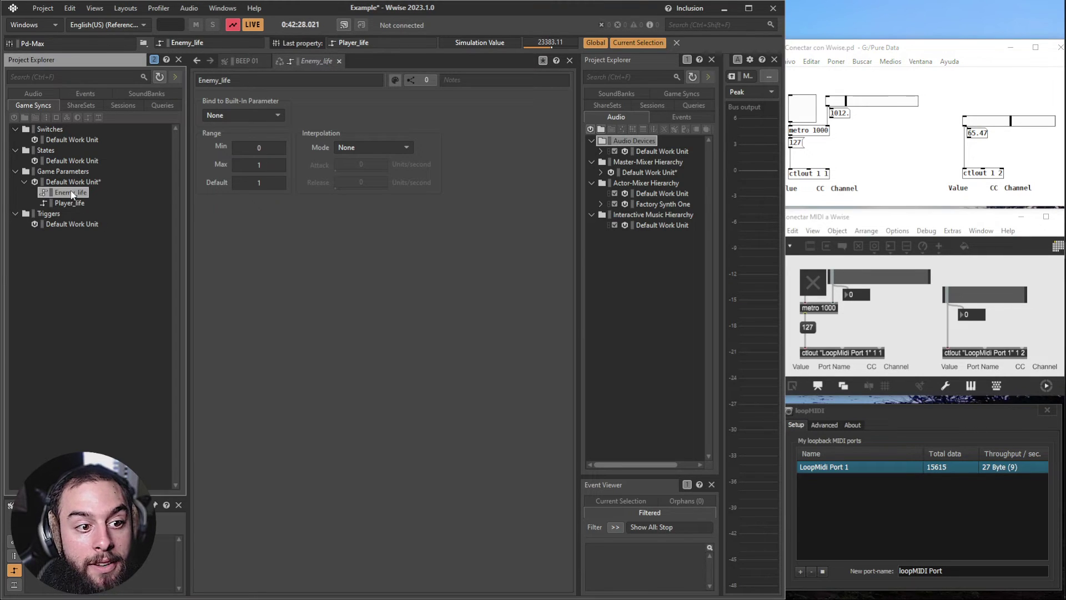
click(999, 121)
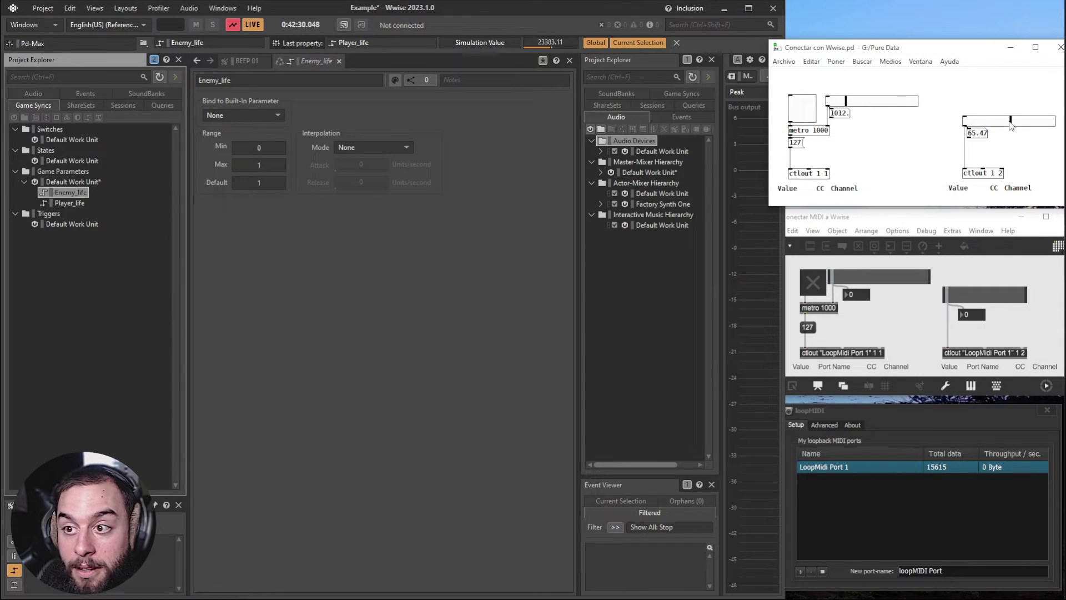
mouse_move(1011, 122)
mouse_down()
mouse_move(965, 121)
mouse_move(1051, 129)
mouse_move(1027, 127)
mouse_up()
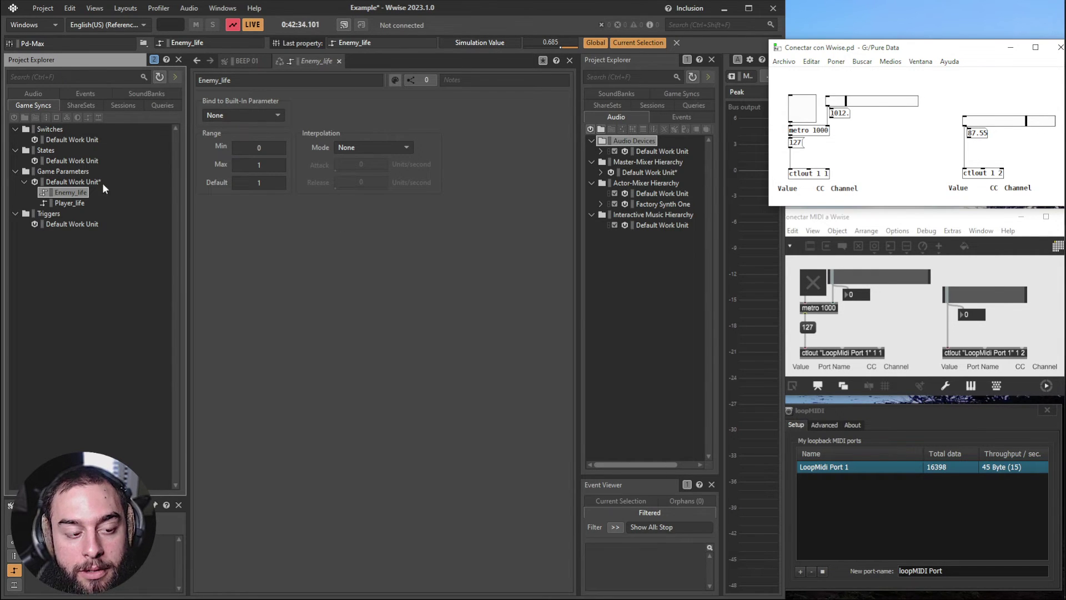
- Select the Player_life game parameter, and switch to the Max patch to turn its metro on
click(69, 203)
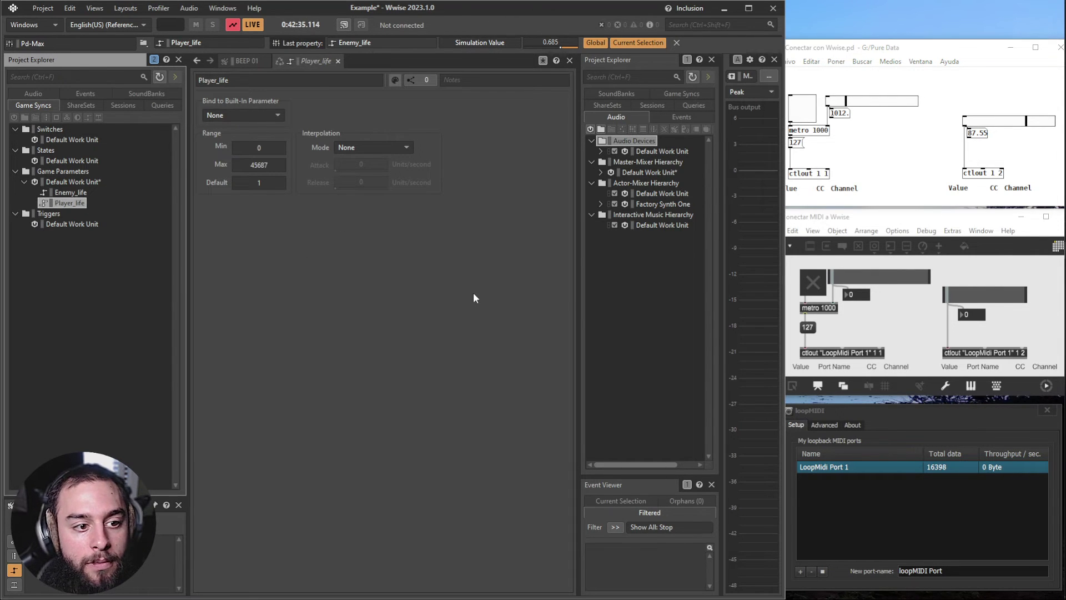
click(915, 326)
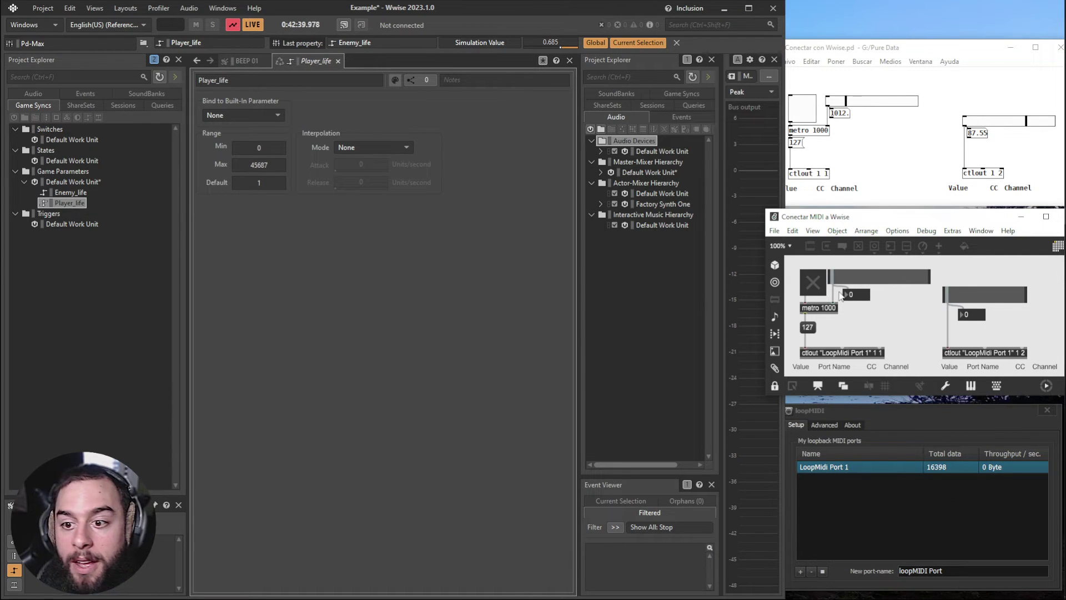
click(815, 285)
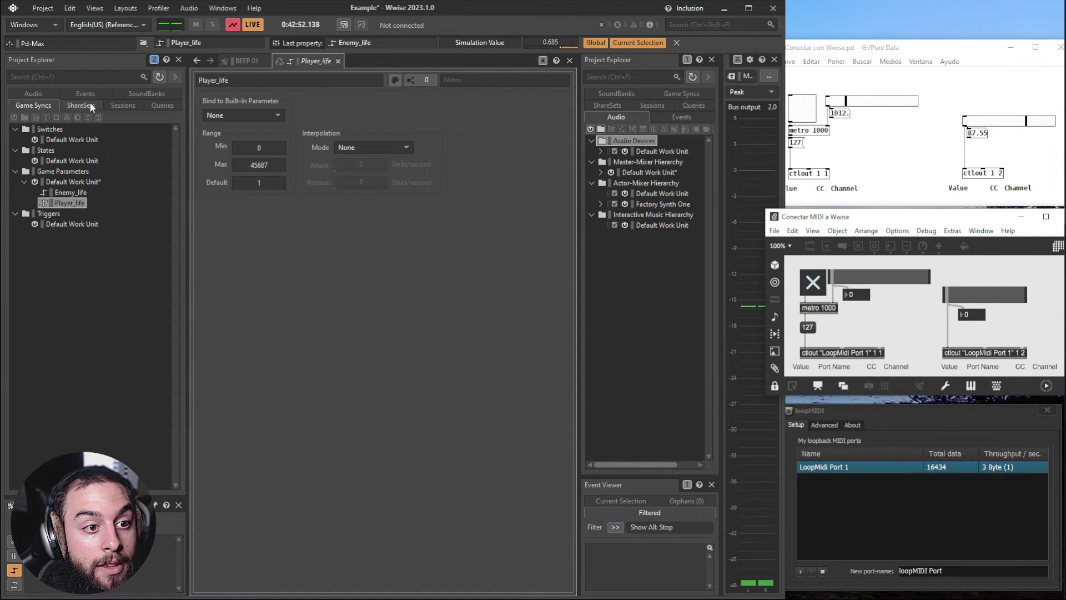
- Reopen the Pd-Max session, check the RTPC binding's status, and move the Max slider for channel 2 to 31
click(123, 105)
click(76, 201)
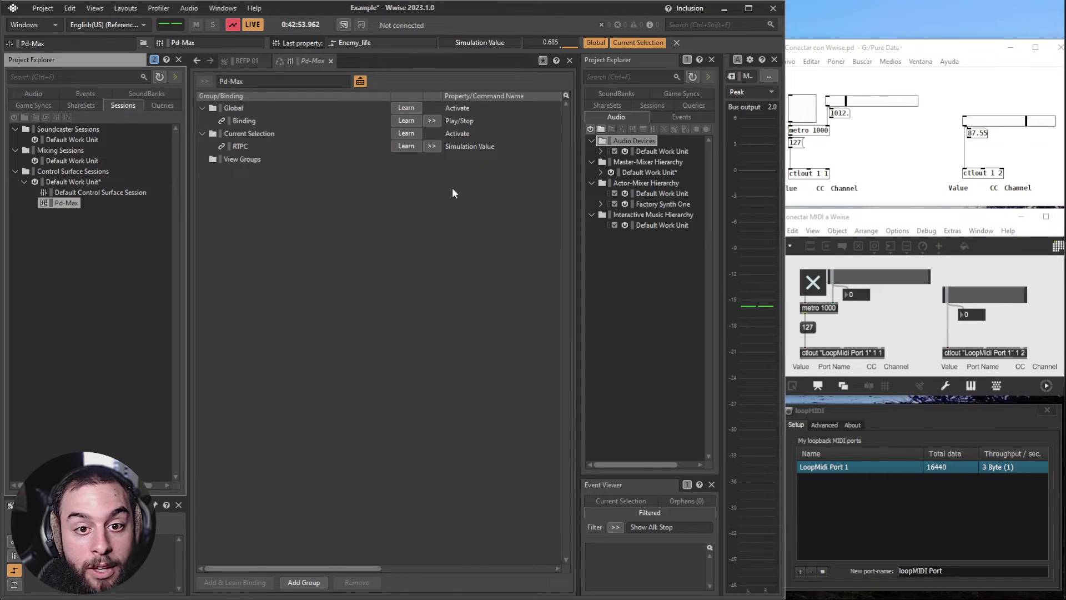
drag(335, 566, 471, 568)
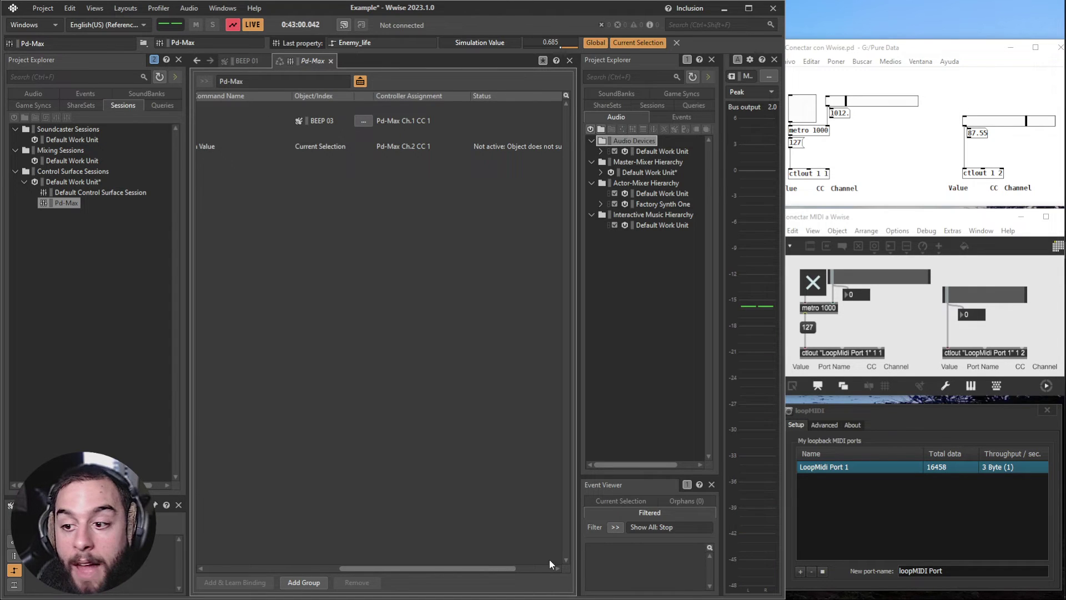
mouse_move(960, 298)
mouse_down()
mouse_move(987, 299)
mouse_move(966, 298)
mouse_up()
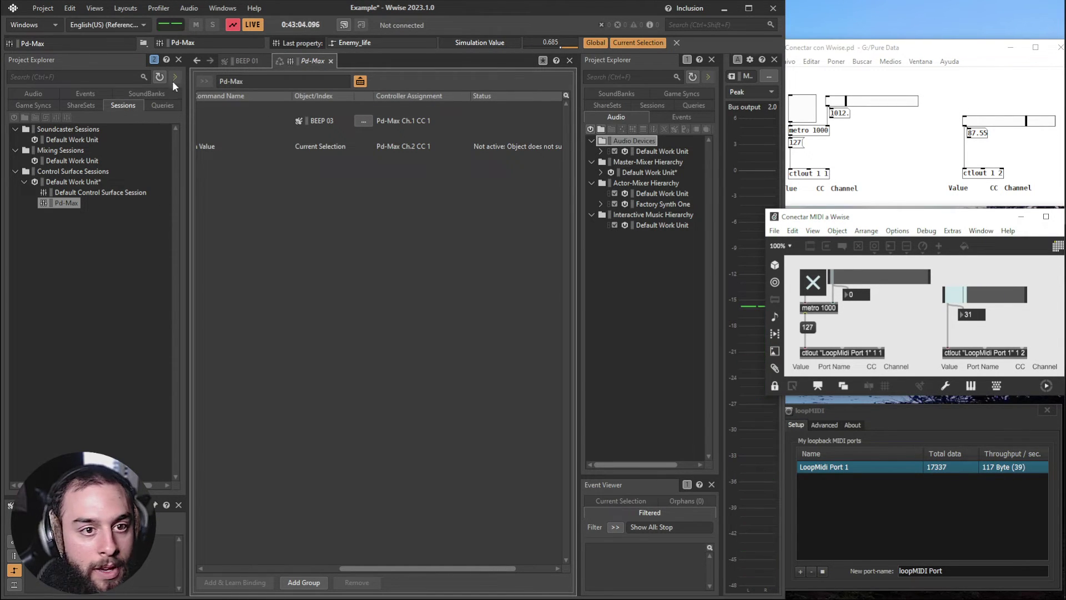
- Move the RTPC binding into the Global group and assign the Player_life game parameter as its object
drag(394, 568, 311, 568)
drag(236, 139, 230, 109)
drag(309, 568, 429, 568)
click(396, 134)
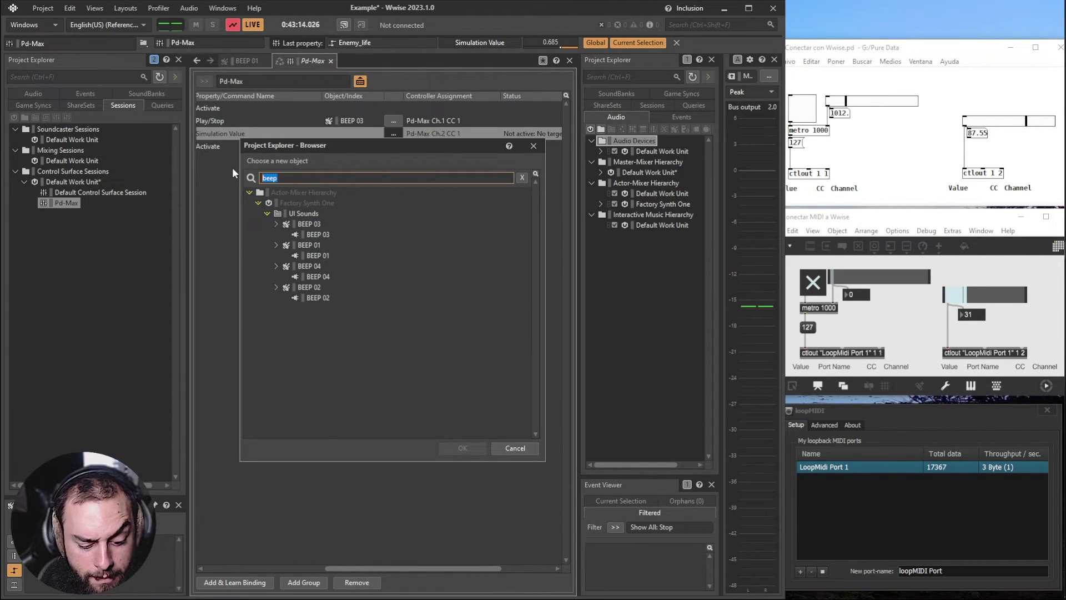
text(pleyer)
key(BackSpace)
text(a)
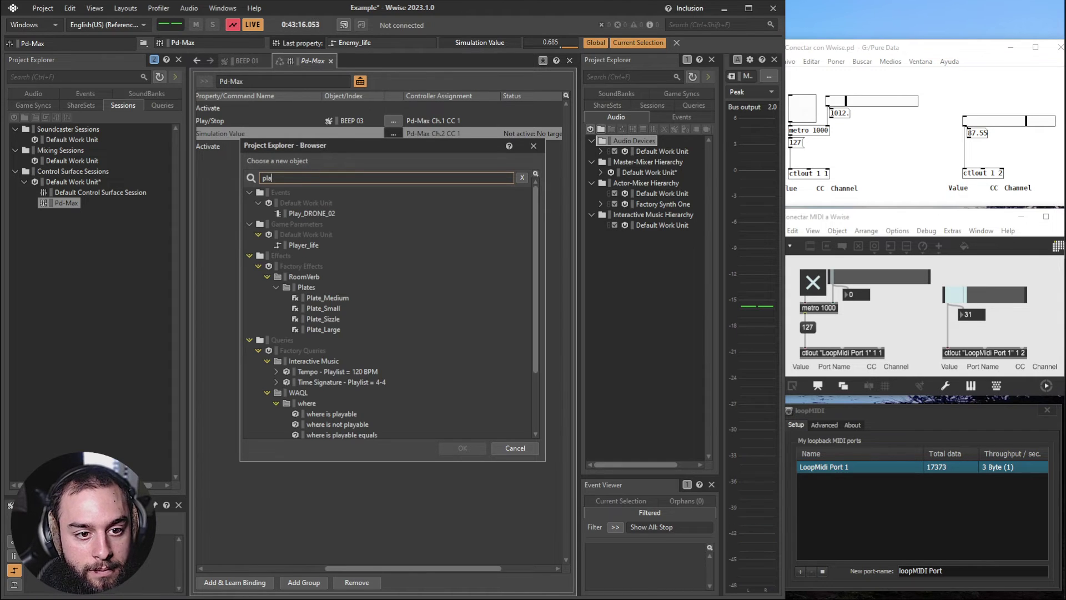
text(yer)
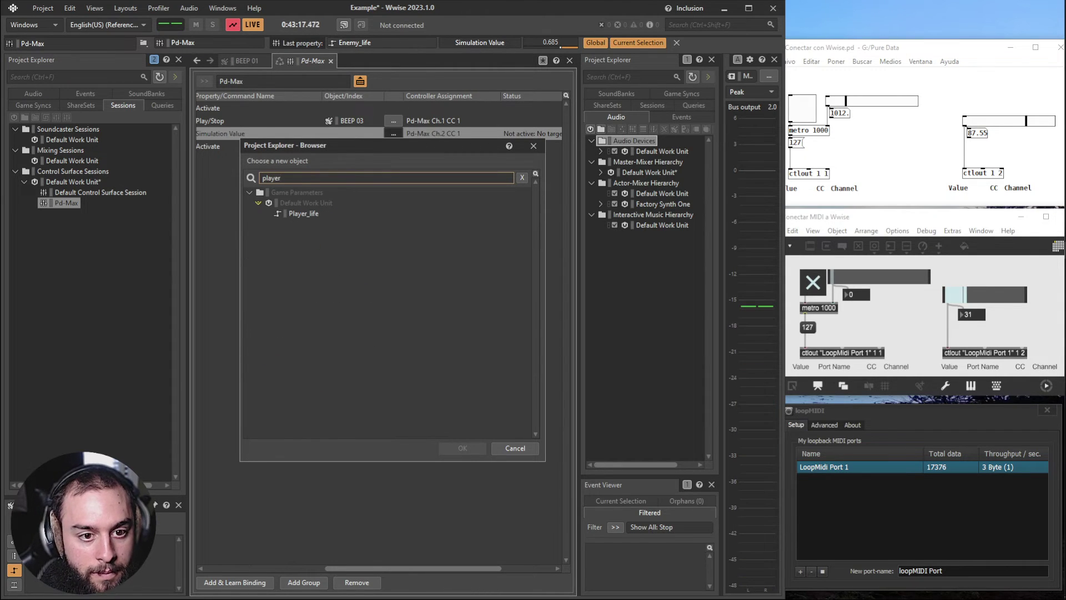
click(312, 213)
click(459, 444)
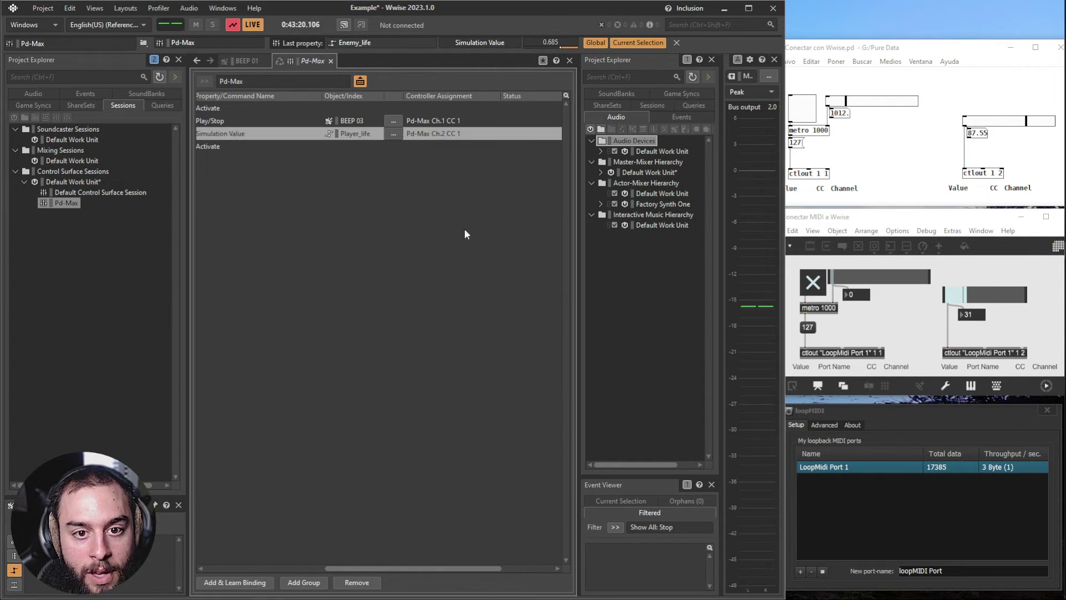
- Drive Player_life from Max by setting the channel 2 slider to 35, and switch the Max metro off
mouse_move(980, 297)
mouse_down()
mouse_move(1024, 297)
mouse_move(983, 297)
mouse_up()
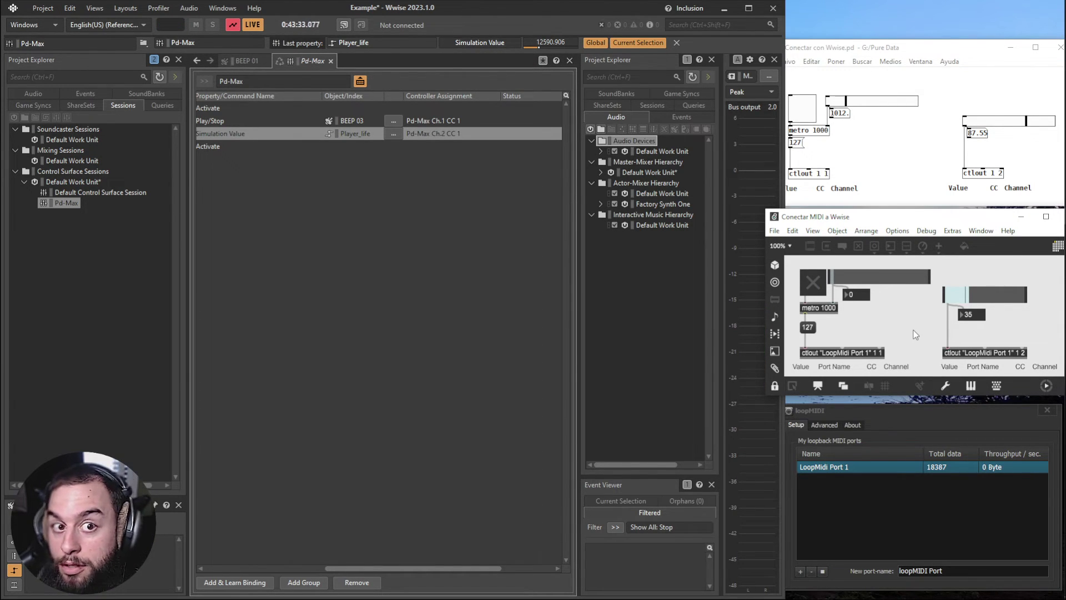
click(404, 348)
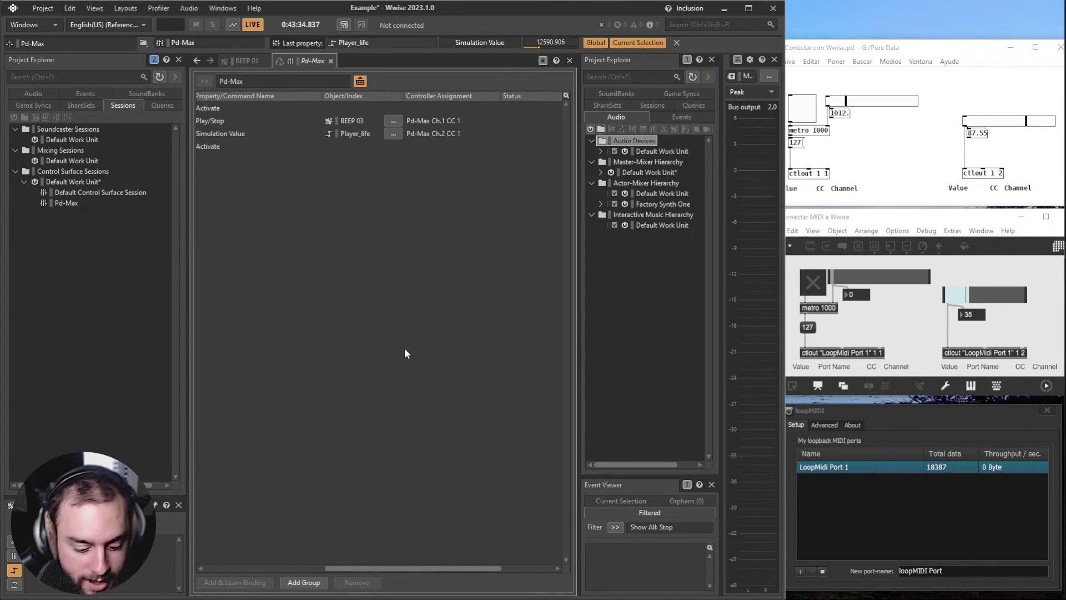
- Switch to the Wwise layout with the Mixing Desk and Soundcaster, and return to the Max patch
key(F7)
key(F8)
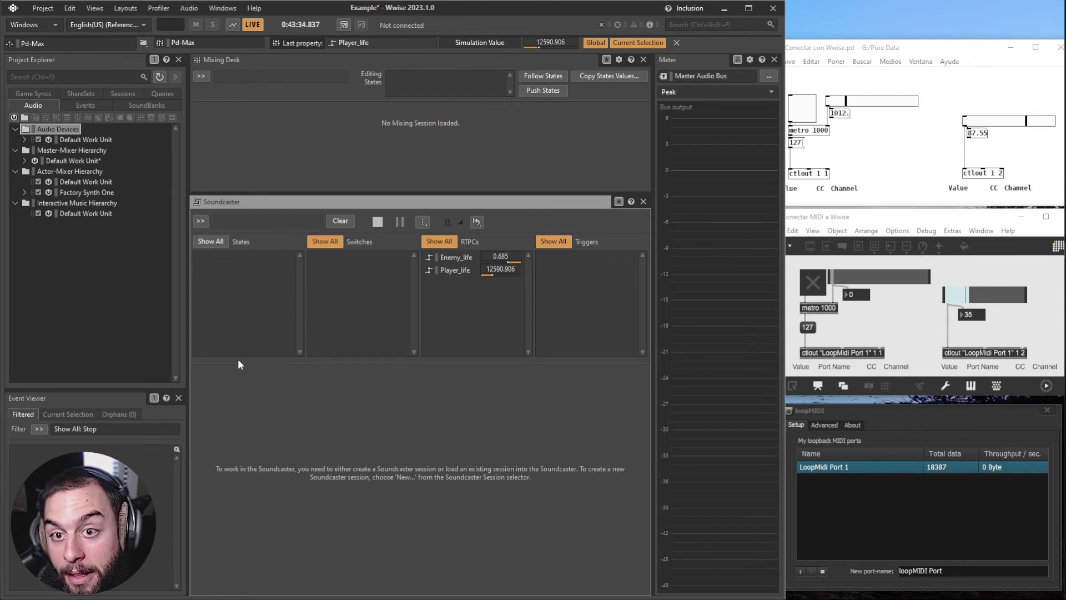
click(812, 285)
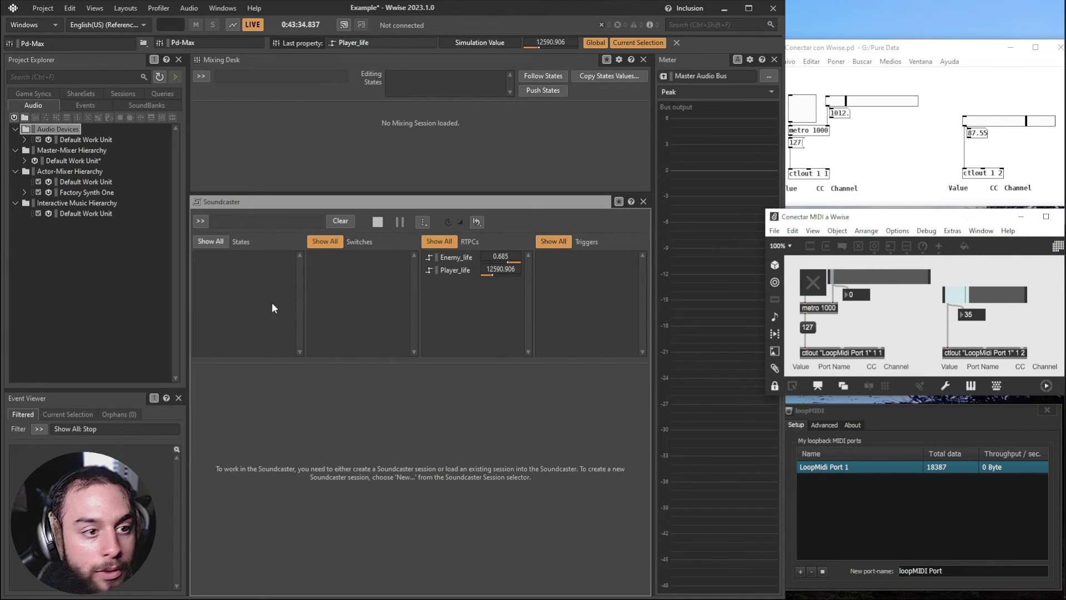
- Trigger the sound repeatedly from the Pure Data metro, varying its interval to about 2378 and 1881 ms, and switch the metro off
click(802, 109)
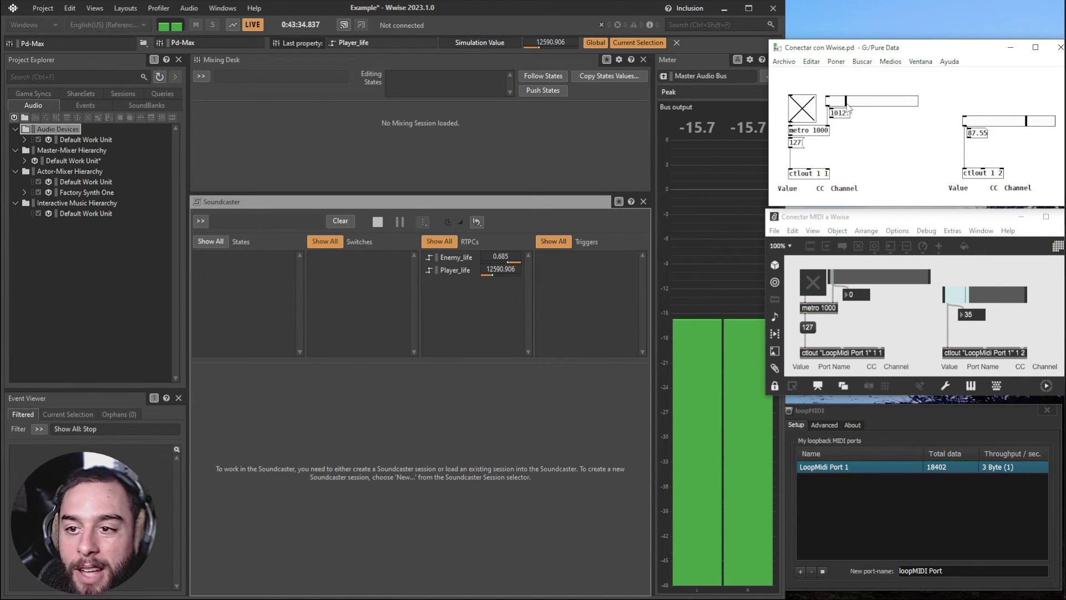
drag(848, 109, 888, 179)
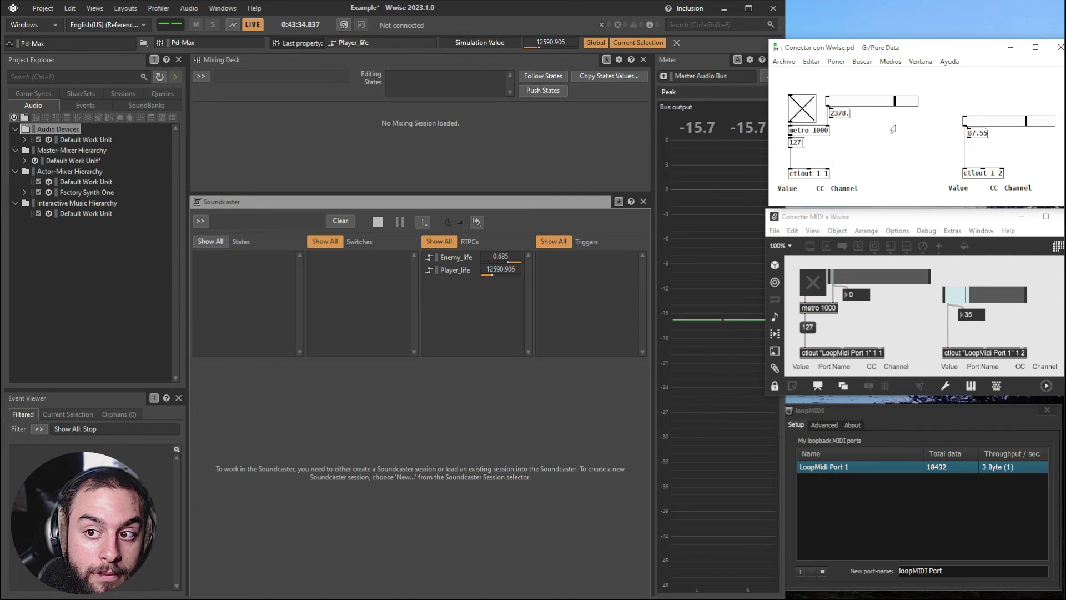
drag(892, 111, 883, 107)
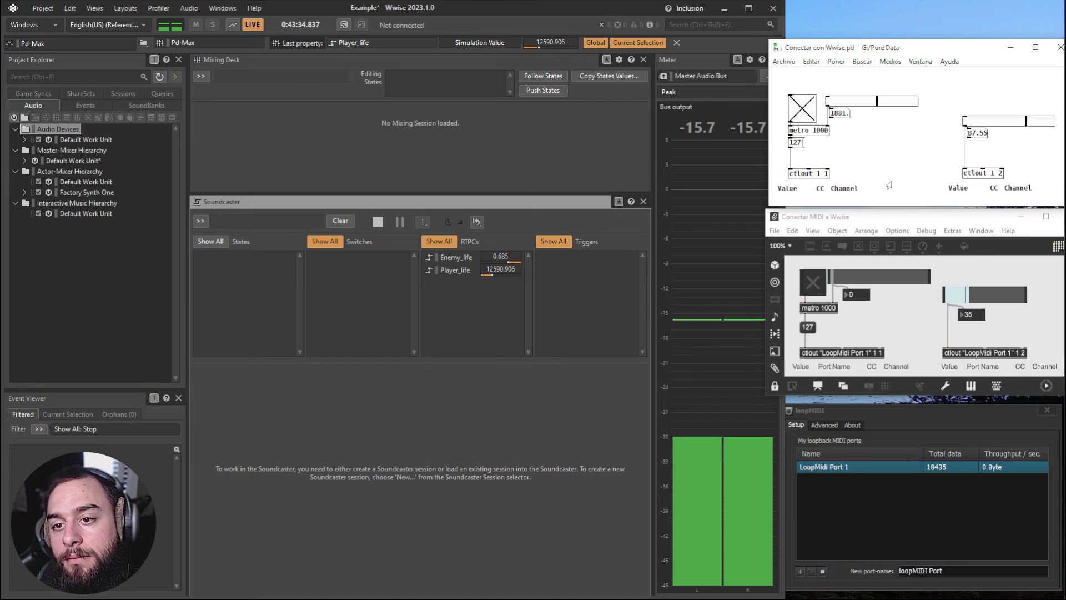
click(810, 110)
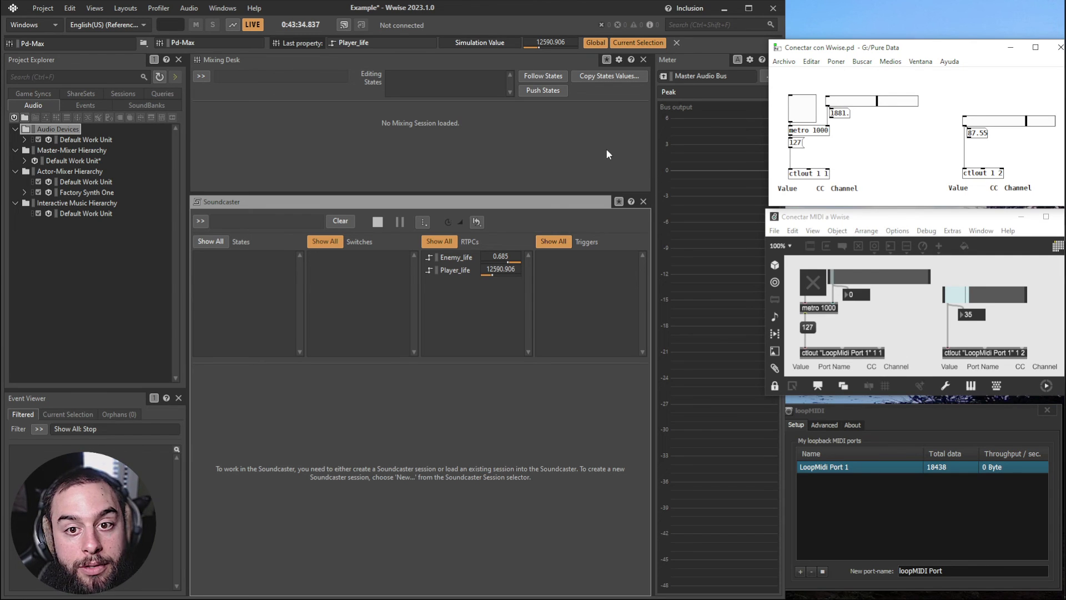
- Select the Pd-Max control surface session in Wwise and return to the Designer layout showing its bindings
click(312, 145)
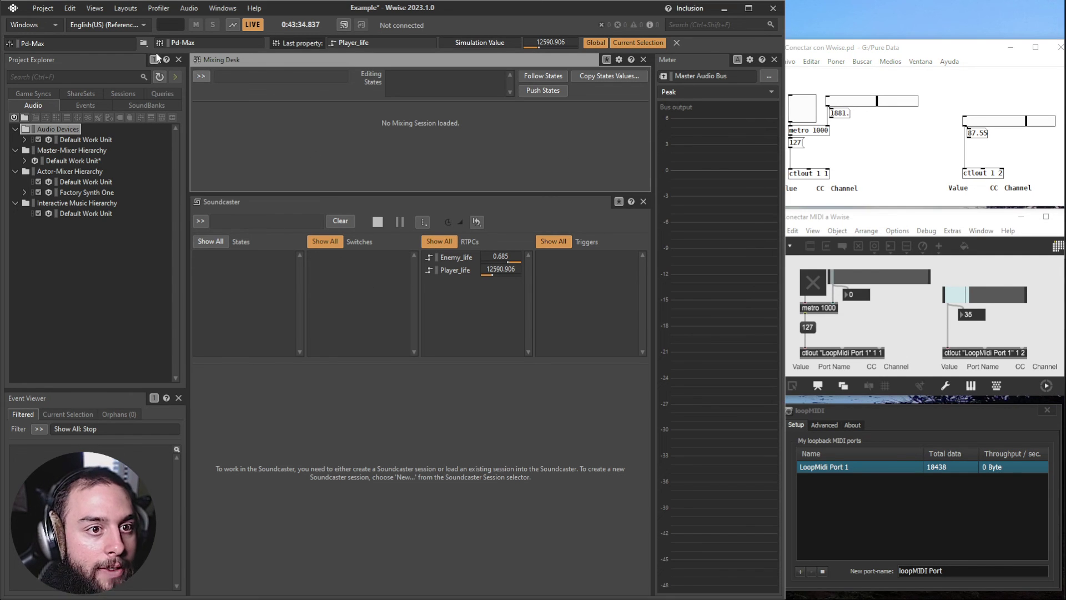
click(117, 93)
click(65, 203)
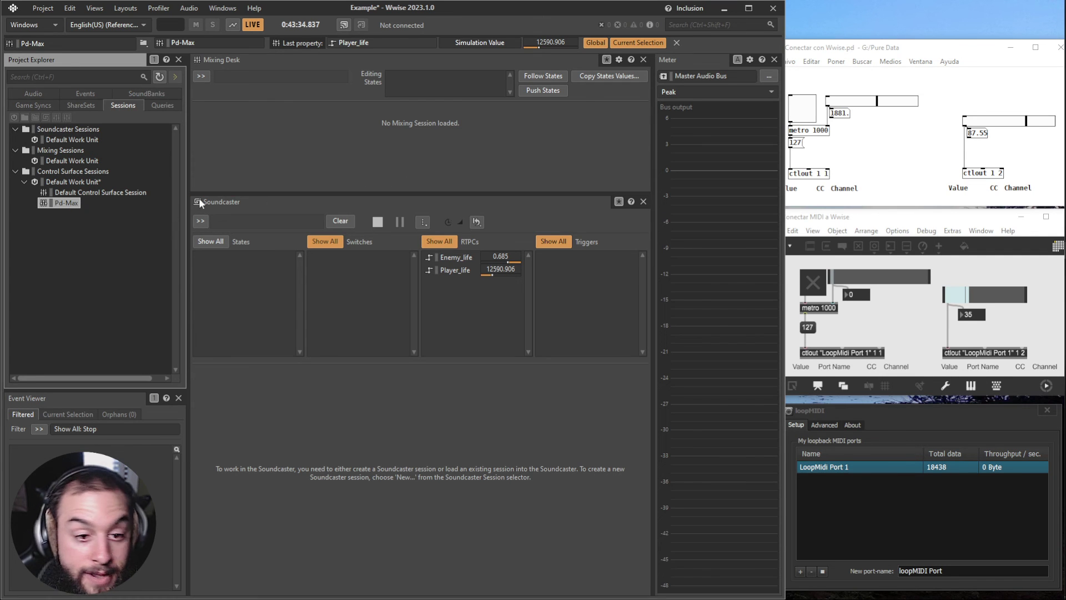
key(F5)
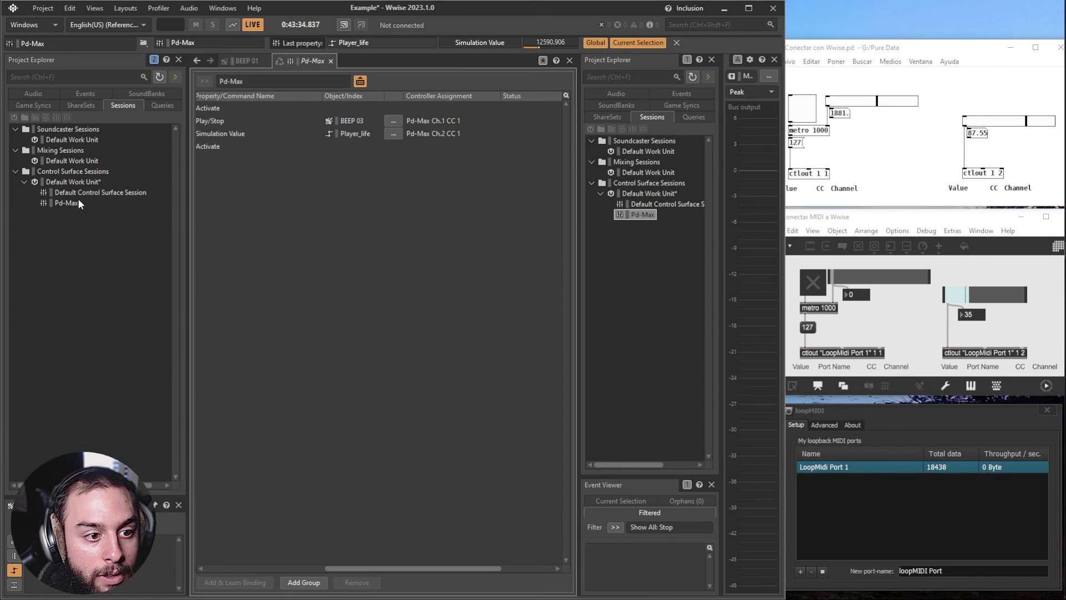
- Examine the property categories available for a binding, from Common and Audio to Sessions and Queries, and close the selection without choosing one
click(459, 108)
click(494, 123)
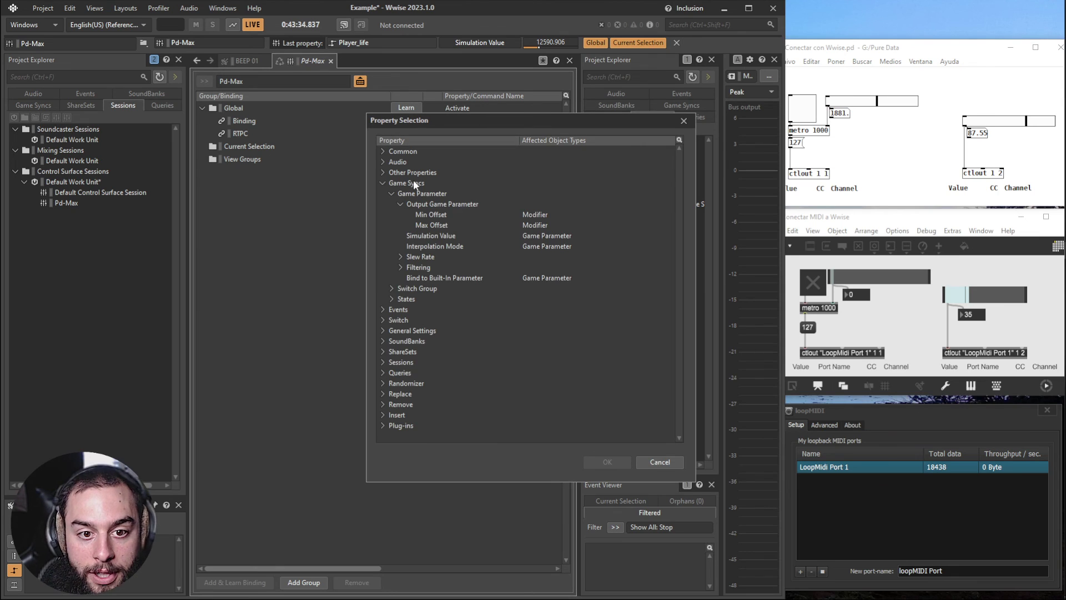
click(382, 183)
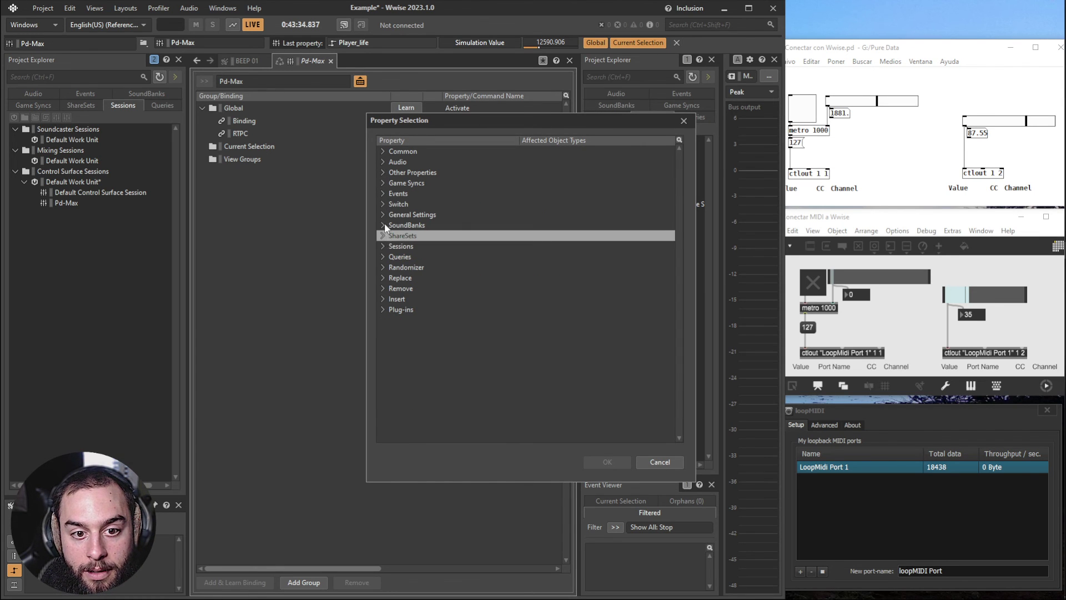
click(384, 194)
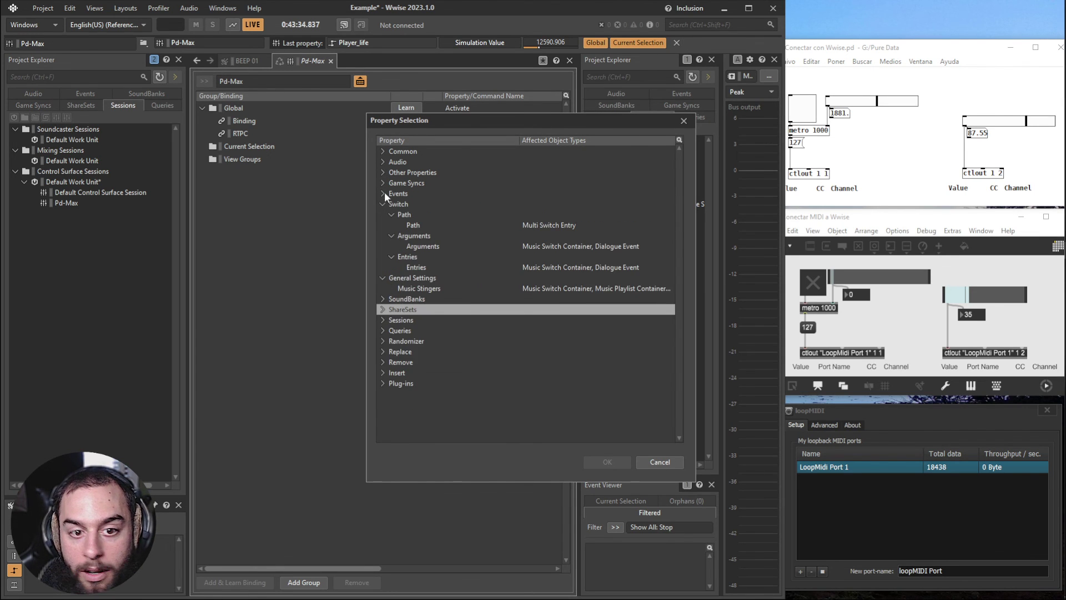
click(384, 184)
click(383, 173)
click(384, 162)
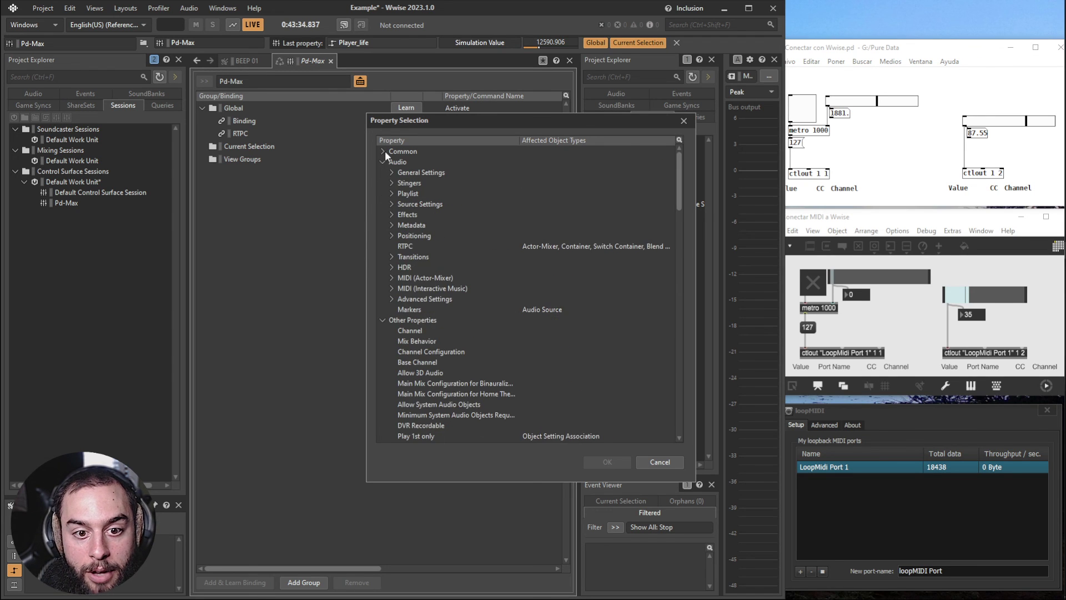
click(384, 151)
scroll(428, 175, down, 20)
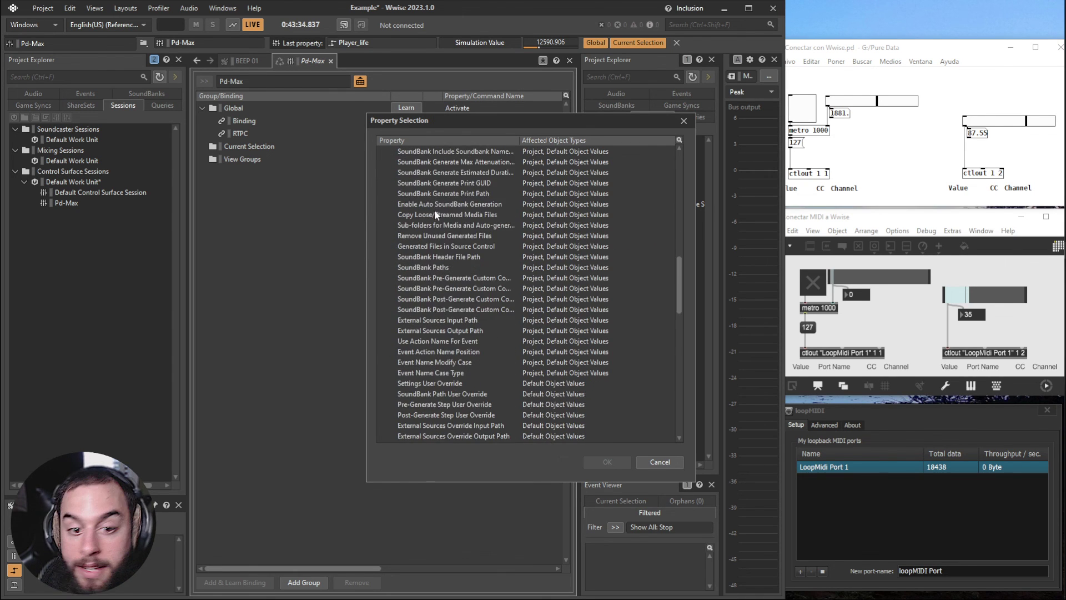
scroll(485, 335, down, 12)
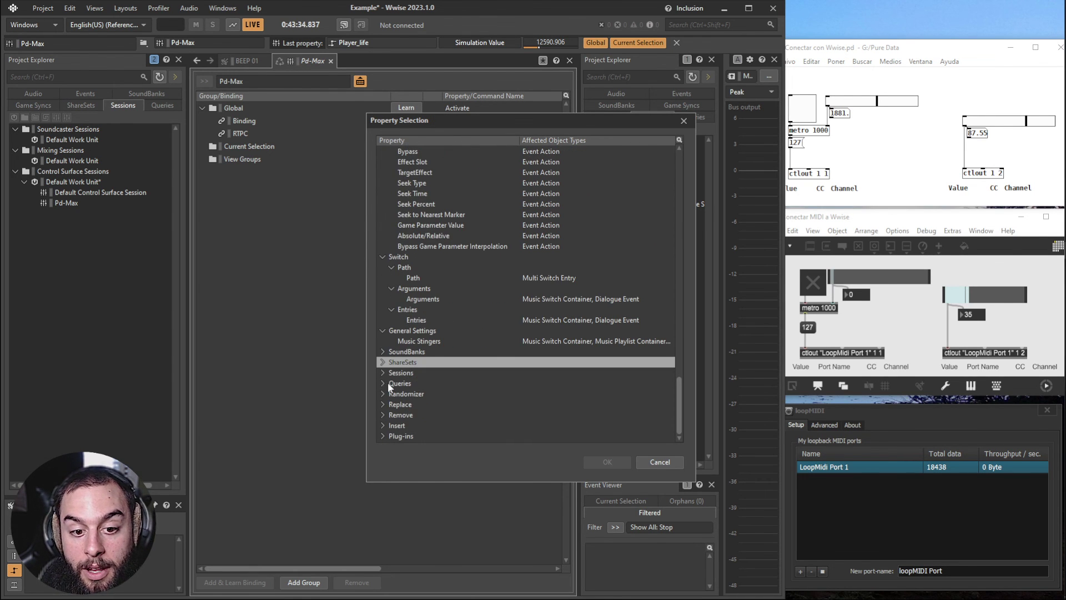
click(383, 373)
click(384, 393)
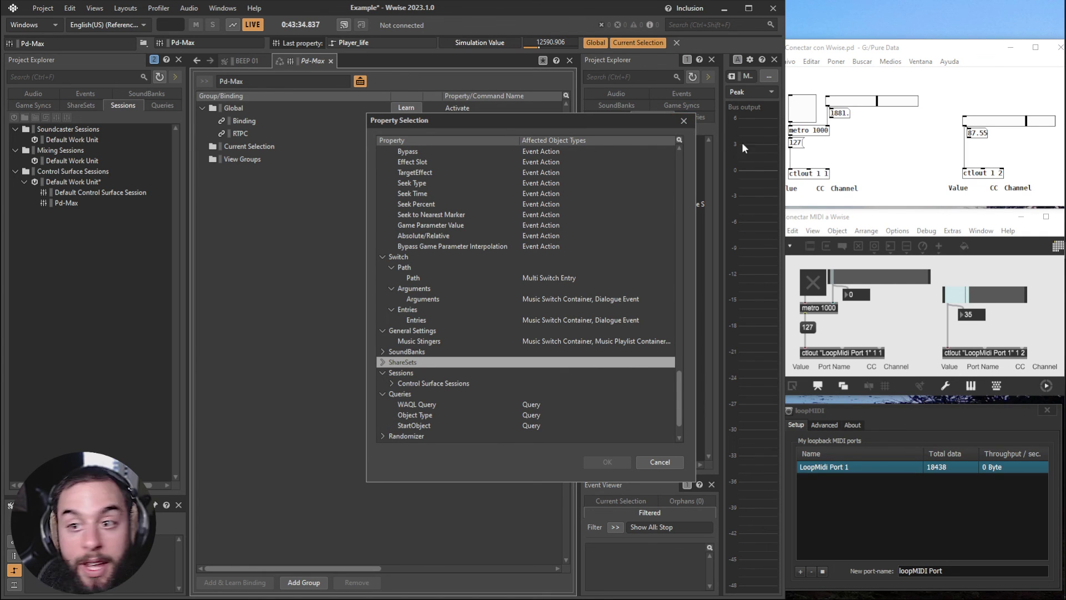
click(684, 121)
- Switch the Pure Data metro briefly on and off to trigger the sound, and set its interval to about 1152 ms
click(809, 115)
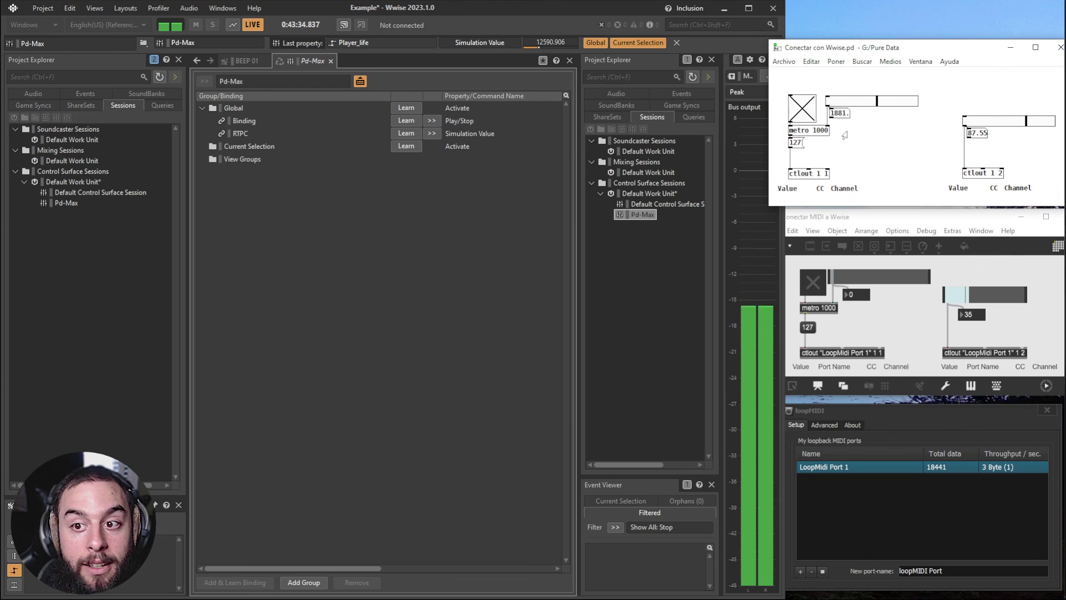
click(803, 108)
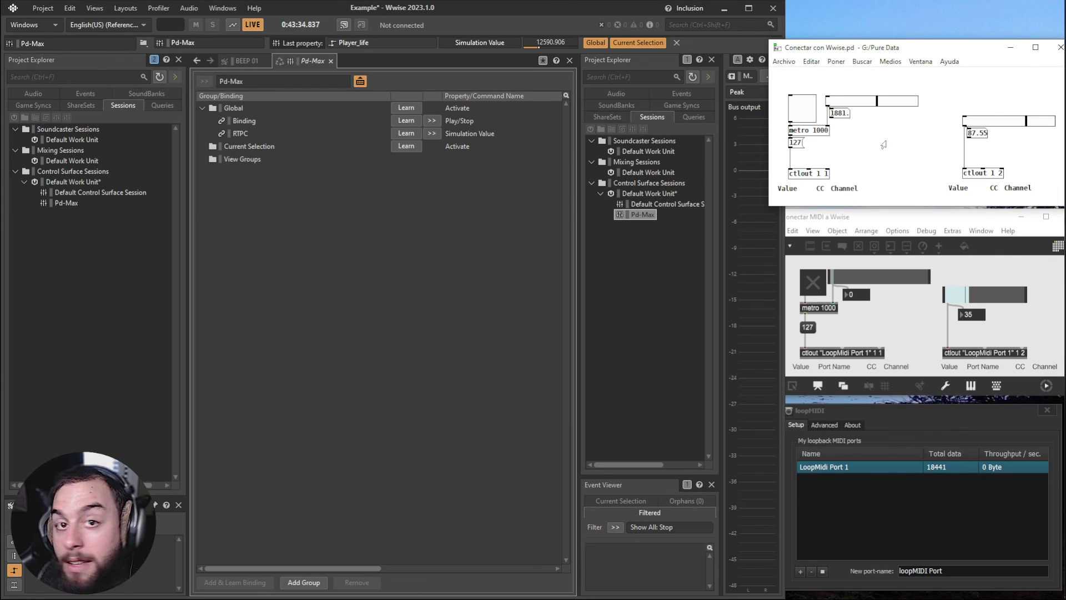
drag(878, 101, 852, 102)
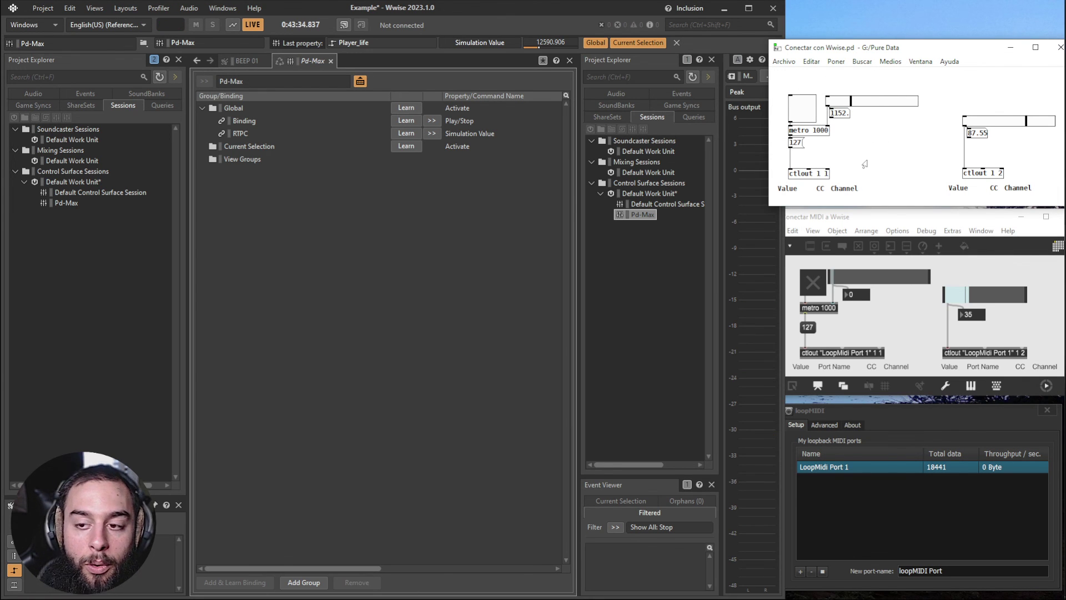